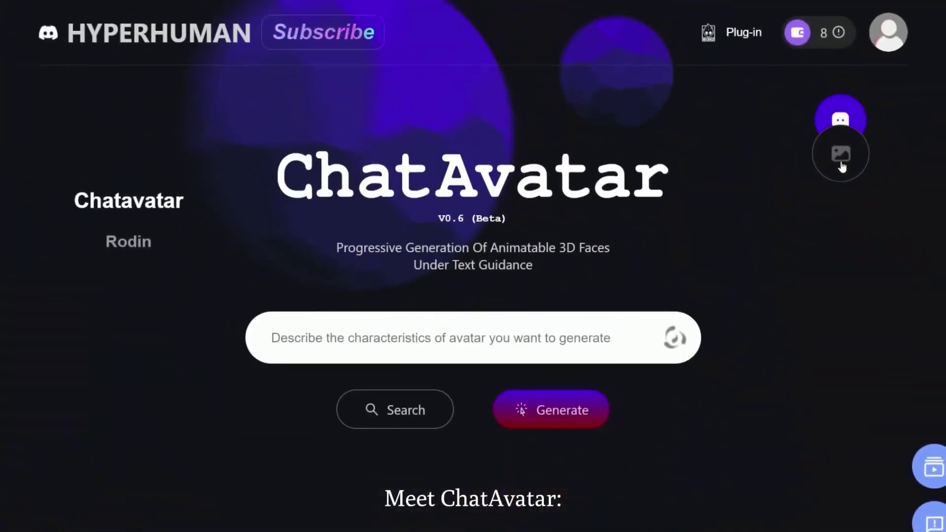
Switch to From Image mode, rebalance the reference-face style weights, and choose a custom camera setting
{"action": "left_click", "coordinate": [842, 162]}
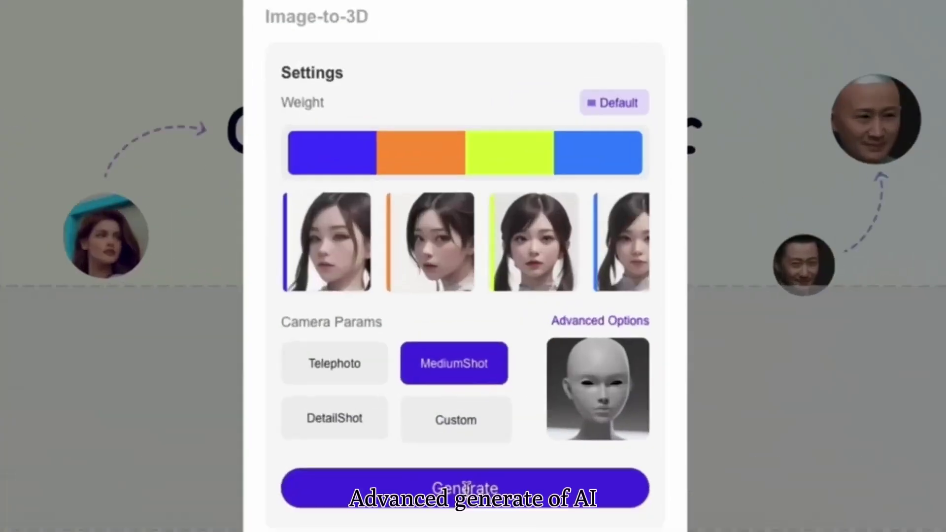
{"action": "left_click_drag", "start_coordinate": [423, 165], "coordinate": [377, 152]}
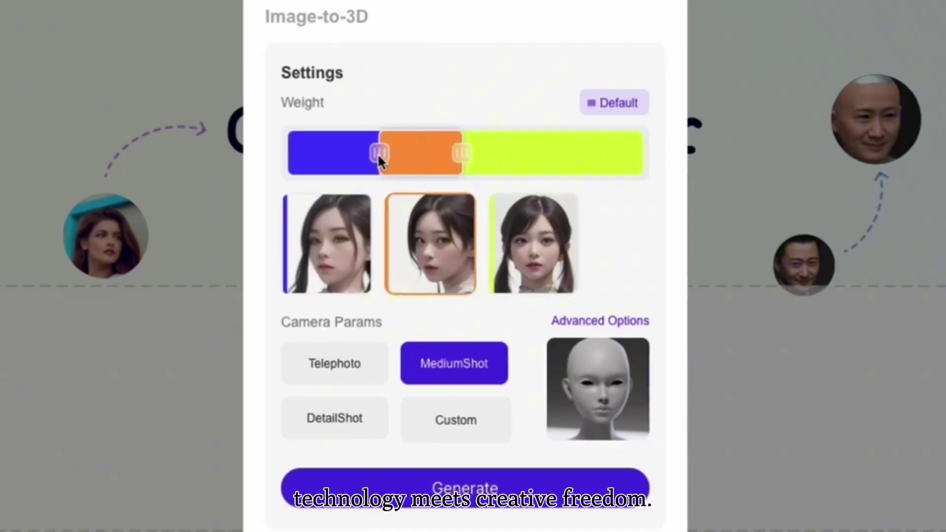
{"action": "left_click", "coordinate": [483, 420]}
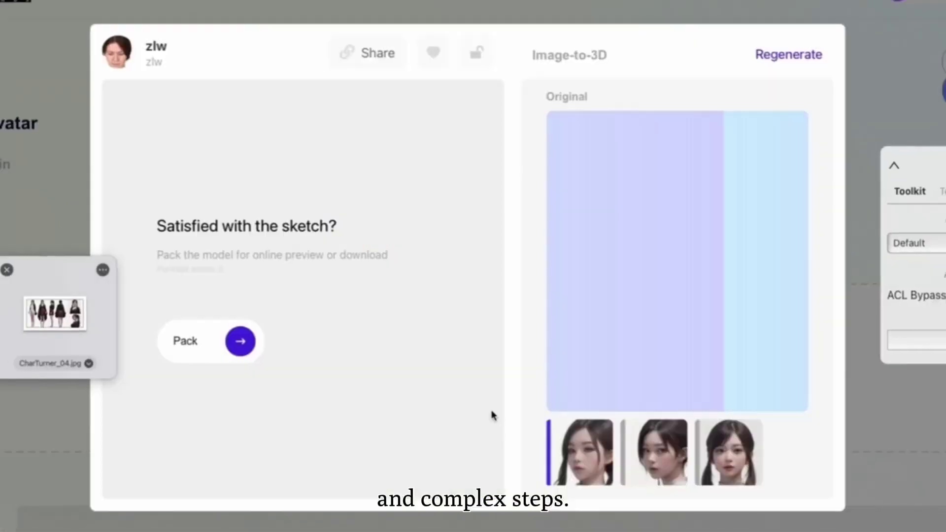
Reveal more of the 3D result in the comparison and pack the model for download
{"action": "left_click_drag", "start_coordinate": [598, 306], "coordinate": [676, 336]}
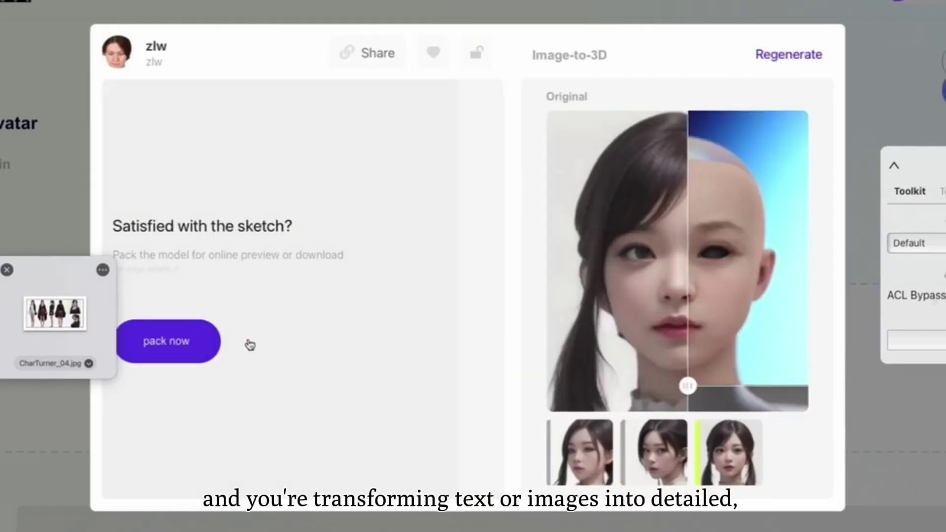
{"action": "left_click", "coordinate": [249, 344]}
{"action": "left_click", "coordinate": [296, 365]}
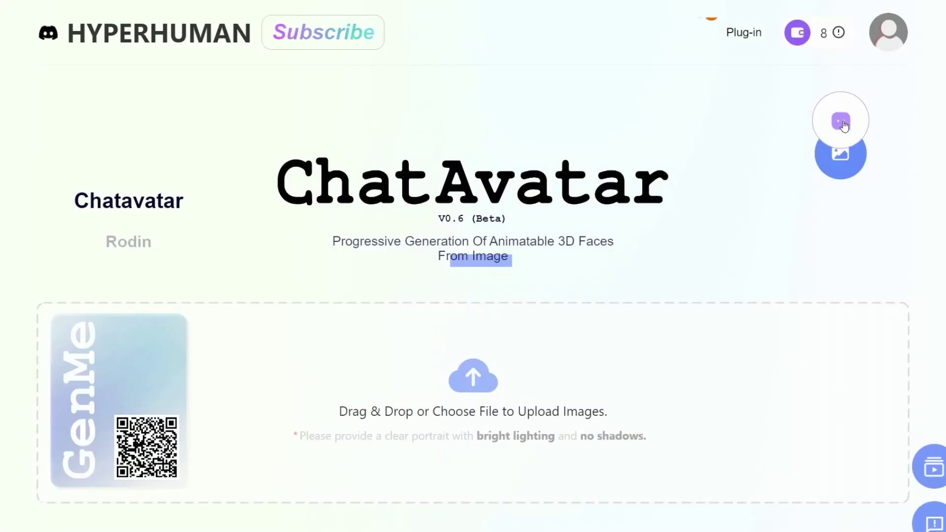
Send the athletic male description in text mode, add golden ratio and youthful tags, and generate heads
{"action": "left_click", "coordinate": [842, 124]}
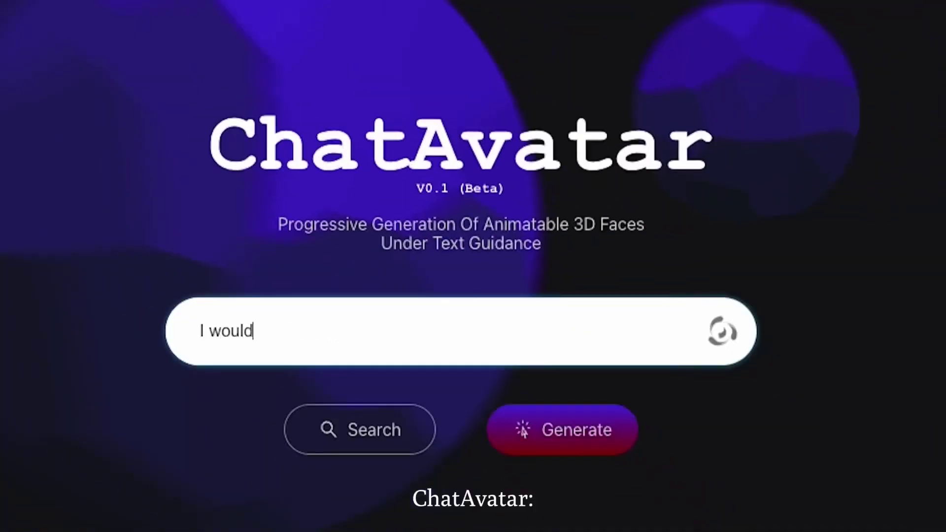
{"action": "type", "text": "thletic."}
{"action": "left_click", "coordinate": [586, 446]}
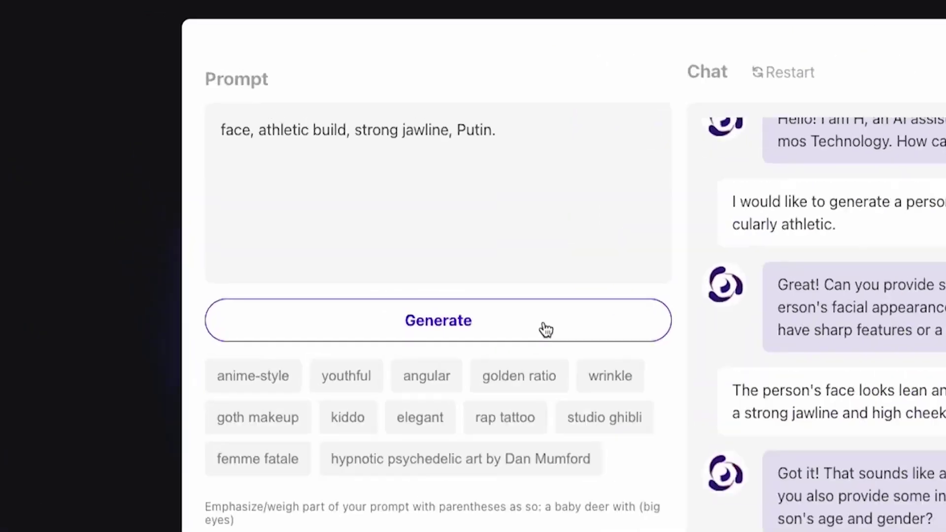
{"action": "left_click", "coordinate": [358, 246]}
{"action": "left_click", "coordinate": [237, 250]}
{"action": "left_click", "coordinate": [325, 212]}
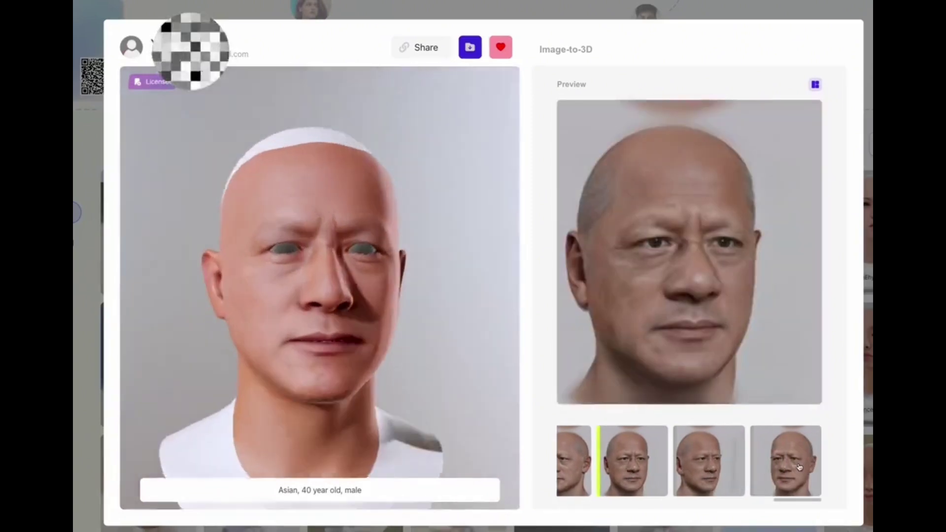
Preview the head from the fourth and third angles, then open a featured gallery avatar's details
{"action": "left_click", "coordinate": [800, 467]}
{"action": "left_click", "coordinate": [710, 468]}
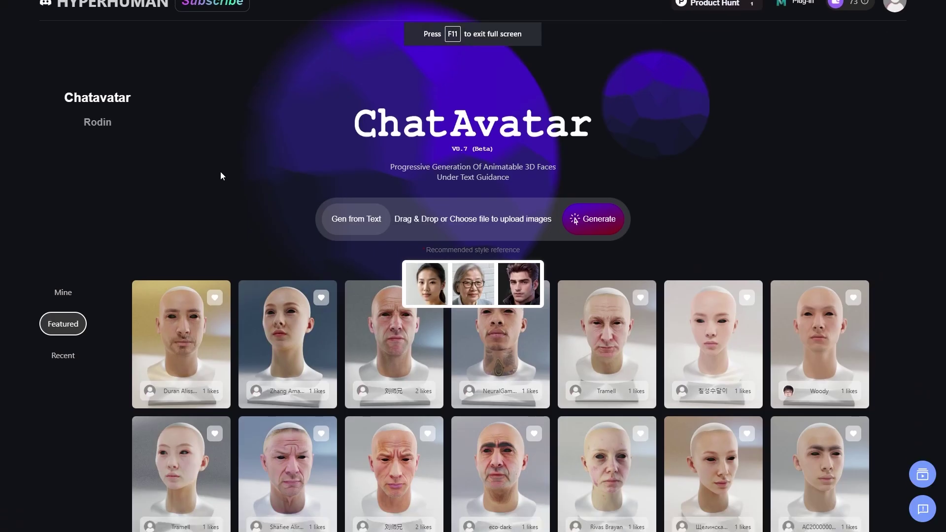
{"action": "scroll", "coordinate": [246, 220], "scroll_direction": "down", "scroll_amount": 5}
{"action": "left_click", "coordinate": [395, 109]}
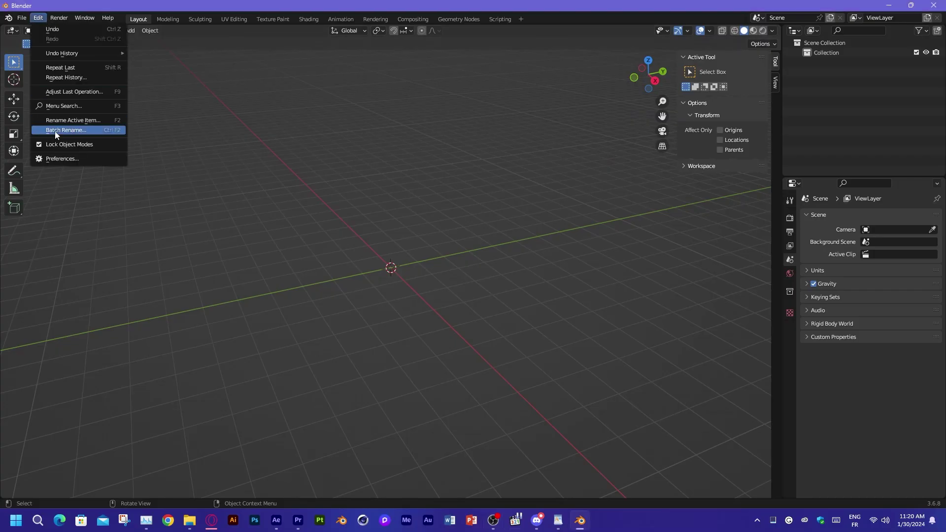
Install ChatAvatarImportTool_1.0.3.zip in Preferences and launch the ChatAvatar Package importer
{"action": "left_click", "coordinate": [54, 131]}
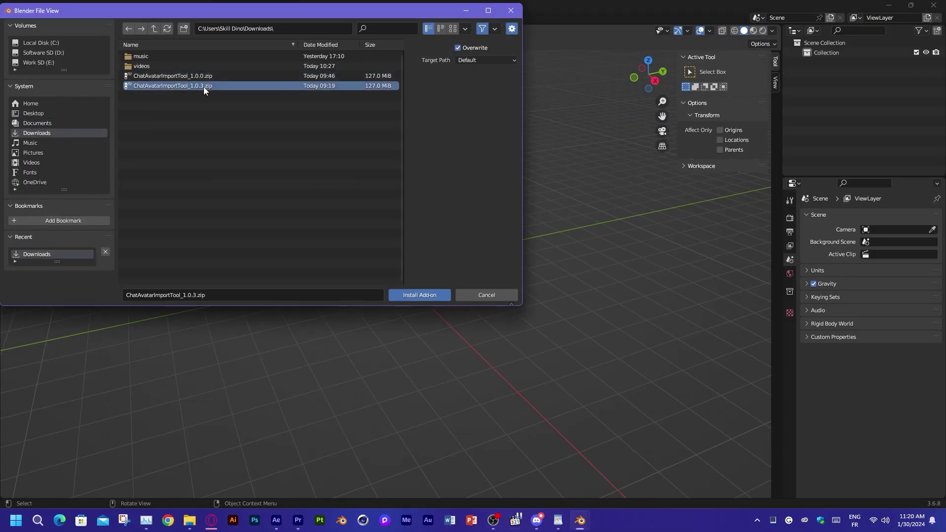
{"action": "double_click", "coordinate": [203, 87]}
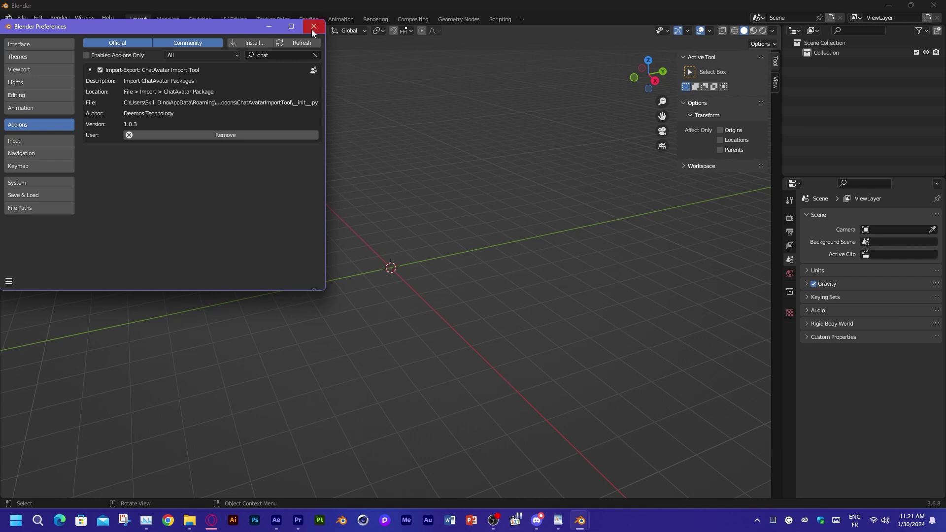
{"action": "left_click", "coordinate": [313, 26]}
{"action": "left_click", "coordinate": [22, 18]}
{"action": "left_click", "coordinate": [163, 170]}
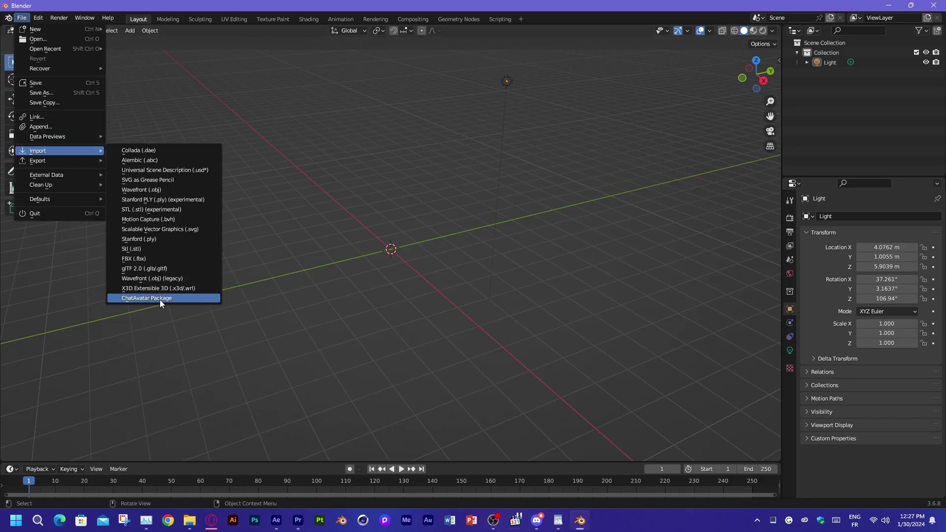
Import the downloaded avatar zip from Downloads with the rigged body included, dismissing the warning
{"action": "left_click", "coordinate": [158, 298]}
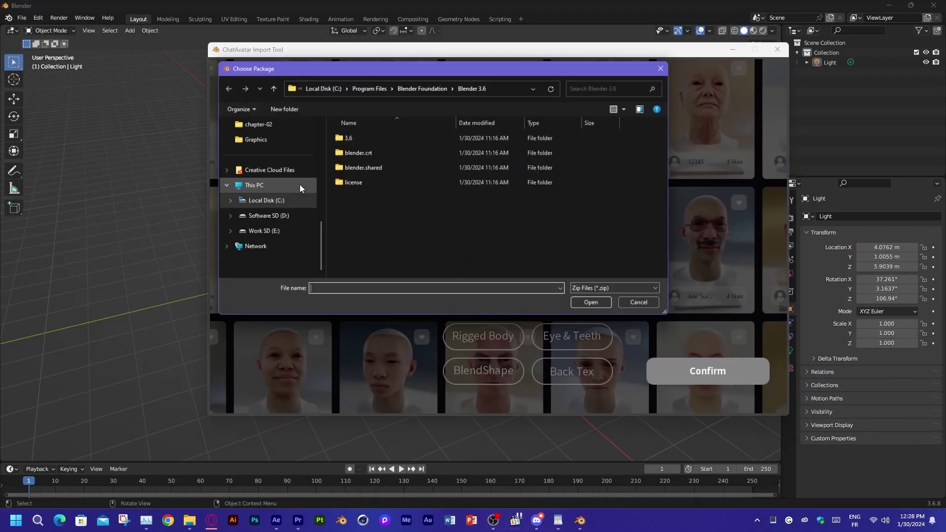
{"action": "left_click", "coordinate": [251, 170]}
{"action": "left_click", "coordinate": [412, 166]}
{"action": "left_click", "coordinate": [594, 307]}
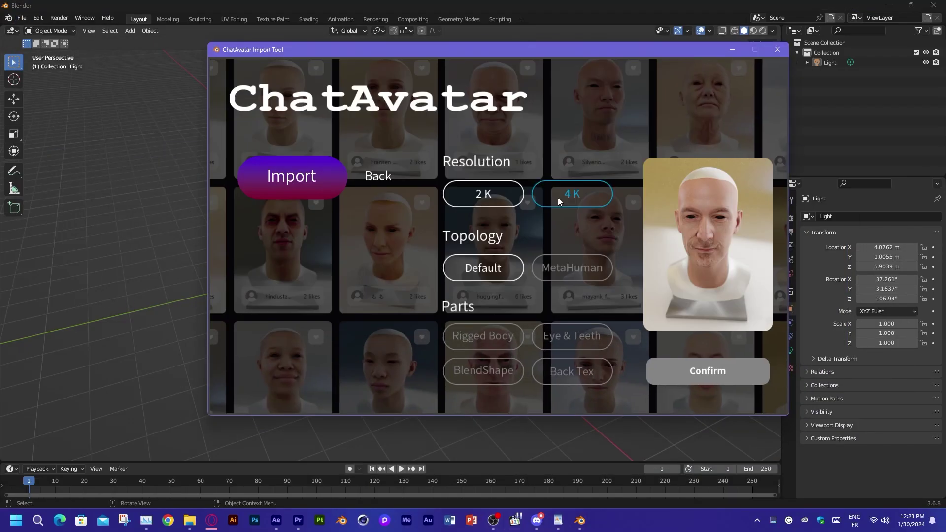
{"action": "left_click", "coordinate": [501, 341]}
{"action": "left_click", "coordinate": [537, 256]}
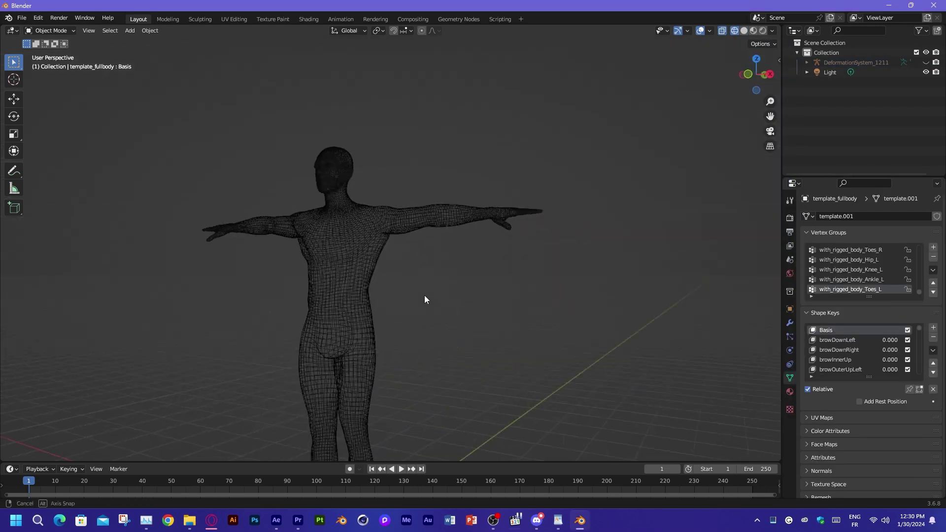
Switch shading and orbit around the sculpted head to view its side
{"action": "key", "text": "shift+z"}
{"action": "scroll", "coordinate": [437, 166], "scroll_direction": "up", "scroll_amount": 4}
{"action": "middle_click_drag", "start_coordinate": [495, 164], "coordinate": [592, 219]}
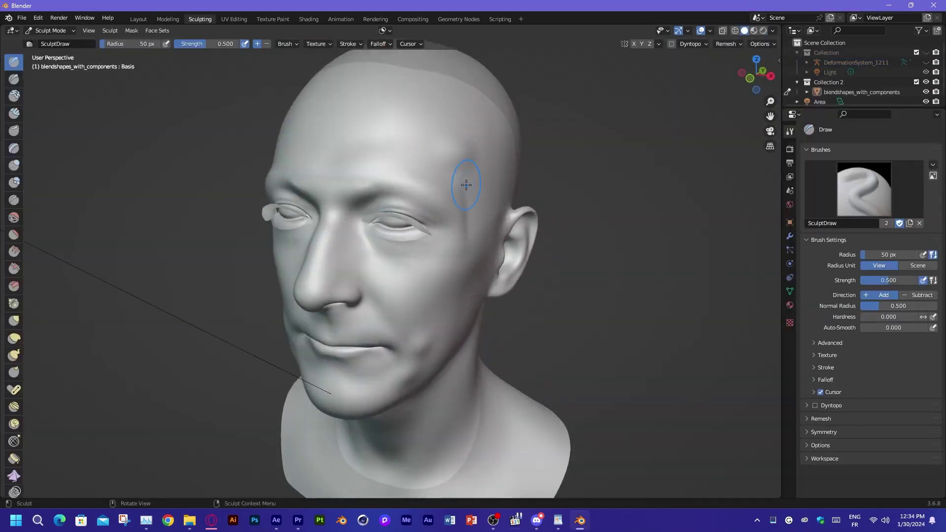
{"action": "mouse_move", "coordinate": [454, 169]}
{"action": "middle_mouse_down"}
{"action": "mouse_move", "coordinate": [450, 344]}
{"action": "mouse_move", "coordinate": [393, 279]}
{"action": "mouse_move", "coordinate": [396, 264]}
{"action": "mouse_move", "coordinate": [416, 312]}
{"action": "mouse_move", "coordinate": [424, 295]}
{"action": "middle_mouse_up"}
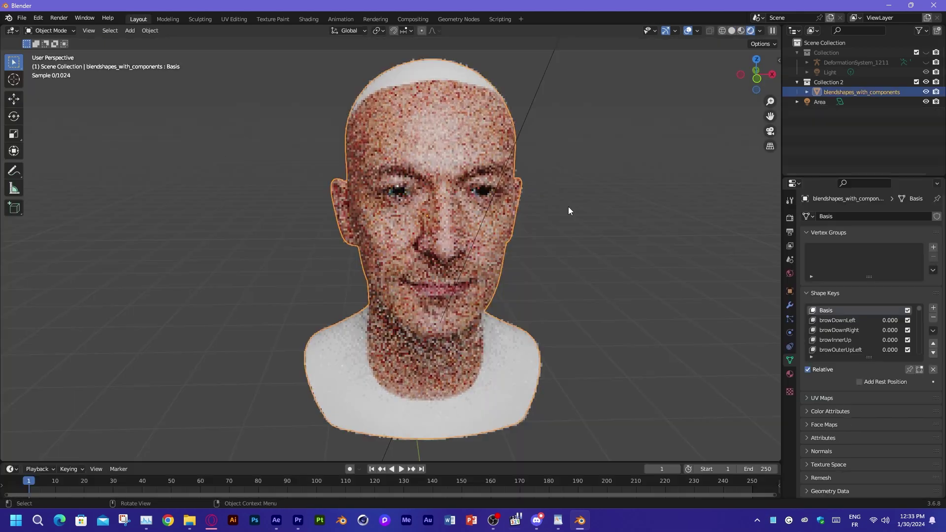
{"action": "left_click", "coordinate": [568, 206]}
{"action": "middle_click_drag", "start_coordinate": [598, 249], "coordinate": [551, 207]}
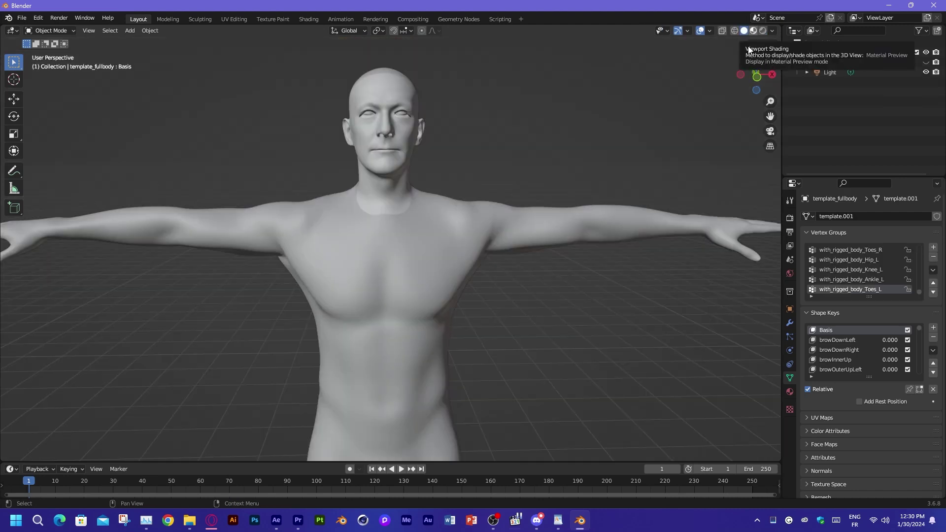
Inspect the body with textures, then in rendered shading from three-quarter and profile views
{"action": "left_click", "coordinate": [754, 31]}
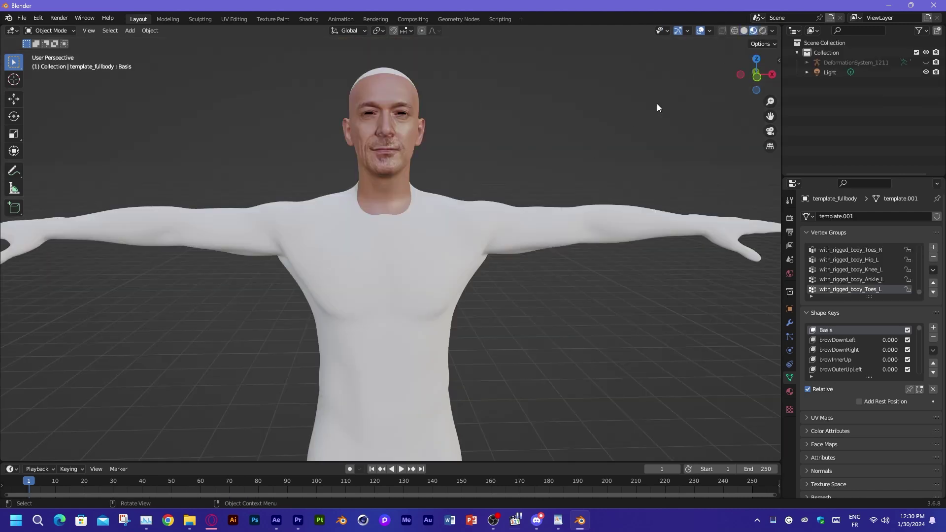
{"action": "scroll", "coordinate": [502, 173], "scroll_direction": "down", "scroll_amount": 2}
{"action": "middle_click_drag", "start_coordinate": [503, 173], "coordinate": [538, 175]}
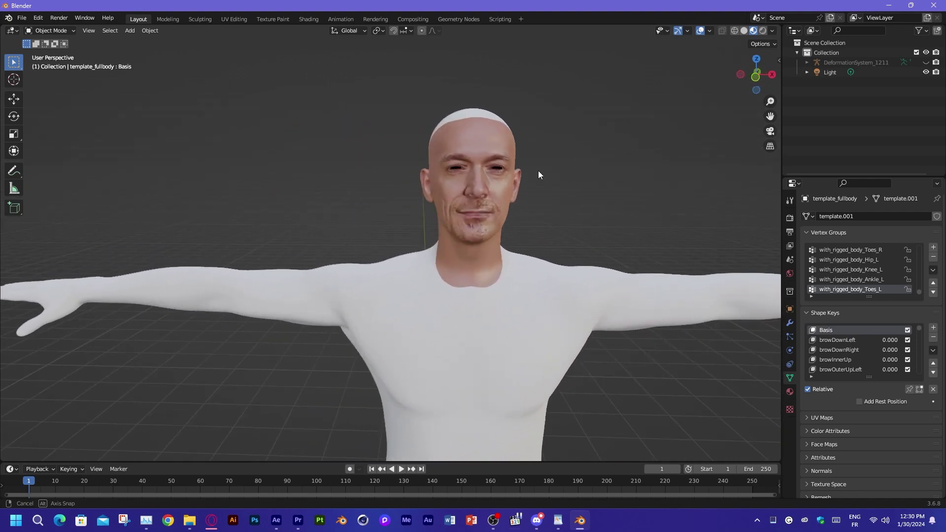
{"action": "left_click", "coordinate": [763, 31]}
{"action": "middle_click_drag", "start_coordinate": [641, 184], "coordinate": [614, 196]}
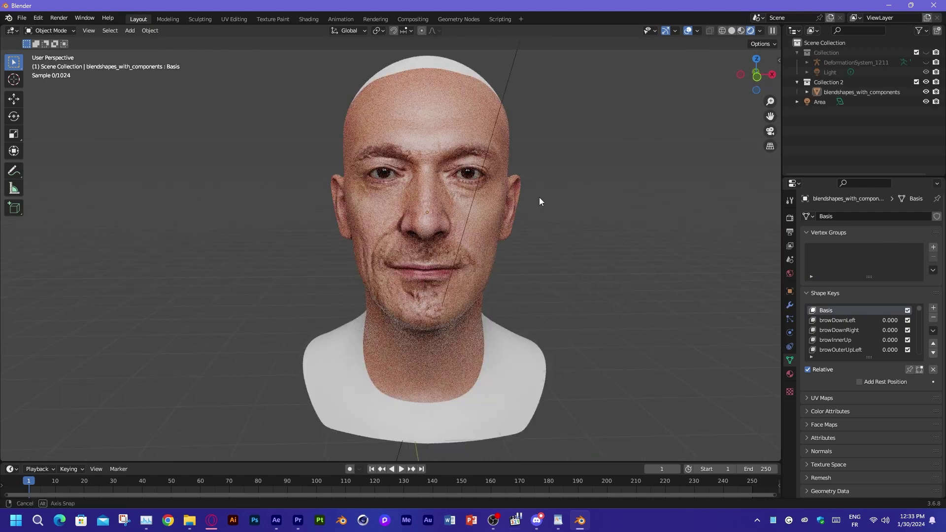
{"action": "middle_click_drag", "start_coordinate": [539, 197], "coordinate": [495, 372]}
{"action": "scroll", "coordinate": [511, 218], "scroll_direction": "up", "scroll_amount": 3}
{"action": "mouse_move", "coordinate": [512, 219]}
{"action": "middle_mouse_down"}
{"action": "mouse_move", "coordinate": [537, 215]}
{"action": "mouse_move", "coordinate": [588, 254]}
{"action": "mouse_move", "coordinate": [500, 266]}
{"action": "mouse_move", "coordinate": [483, 288]}
{"action": "mouse_move", "coordinate": [498, 276]}
{"action": "middle_mouse_up"}
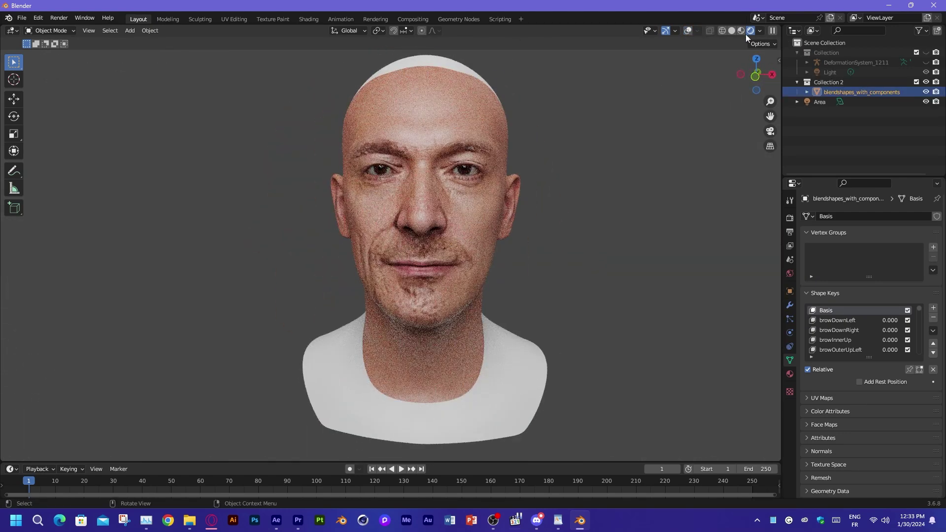
Show the head in material preview, then as a see-through wireframe viewed from below
{"action": "left_click", "coordinate": [742, 32]}
{"action": "mouse_move", "coordinate": [639, 193]}
{"action": "middle_mouse_down"}
{"action": "mouse_move", "coordinate": [34, 194]}
{"action": "mouse_move", "coordinate": [423, 116]}
{"action": "mouse_move", "coordinate": [619, 175]}
{"action": "mouse_move", "coordinate": [586, 201]}
{"action": "middle_mouse_up"}
{"action": "key", "text": "shift+z"}
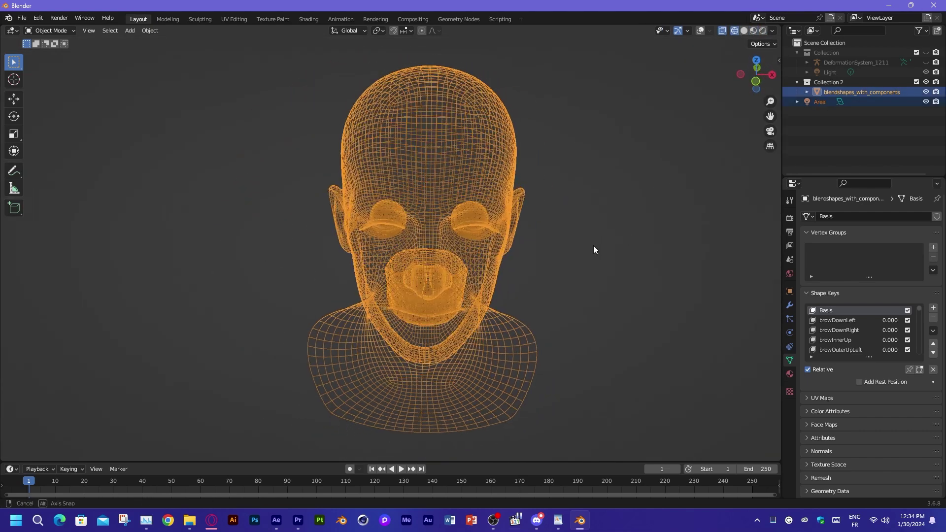
{"action": "middle_click_drag", "start_coordinate": [594, 249], "coordinate": [145, 191]}
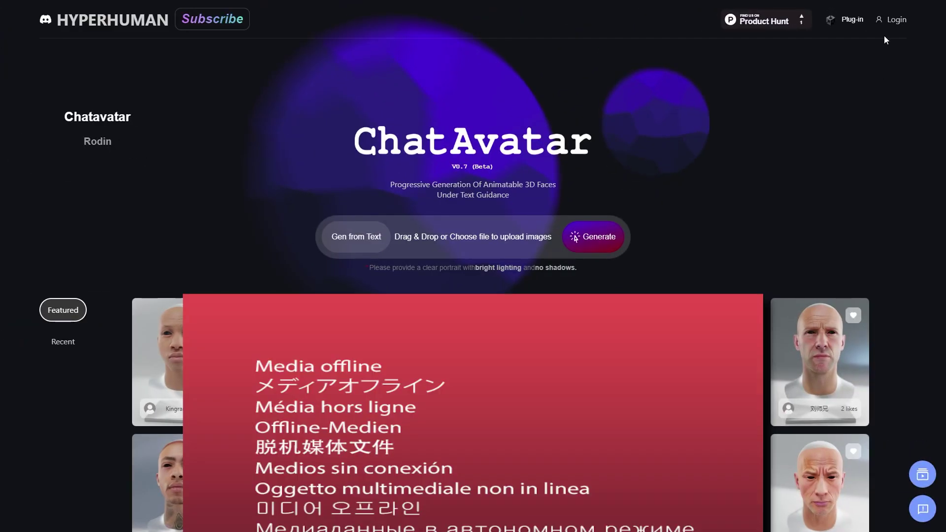
Sign in to ChatAvatar with a Google account
{"action": "left_click", "coordinate": [894, 22]}
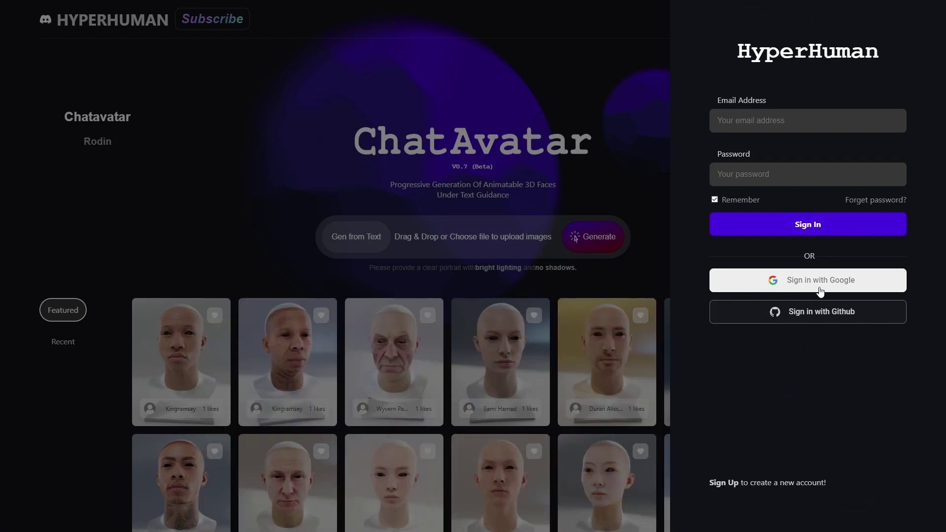
{"action": "left_click", "coordinate": [820, 291]}
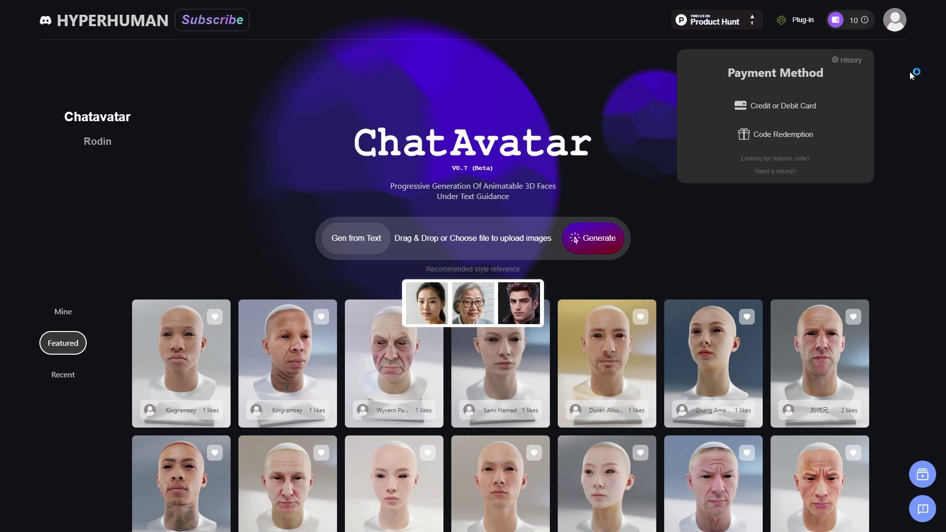
Scroll through the Featured gallery of community-made 3D heads
{"action": "scroll", "coordinate": [343, 308], "scroll_direction": "down", "scroll_amount": 1}
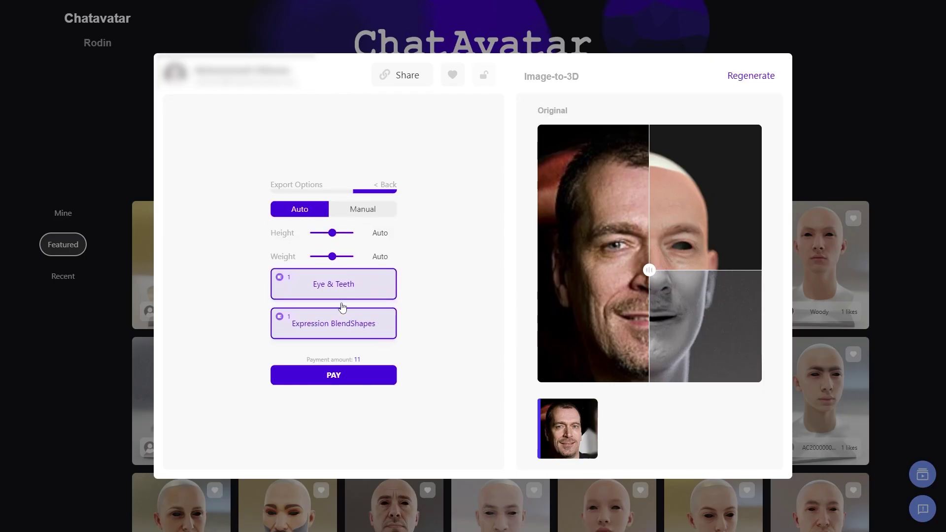
{"action": "scroll", "coordinate": [346, 213], "scroll_direction": "up", "scroll_amount": 1}
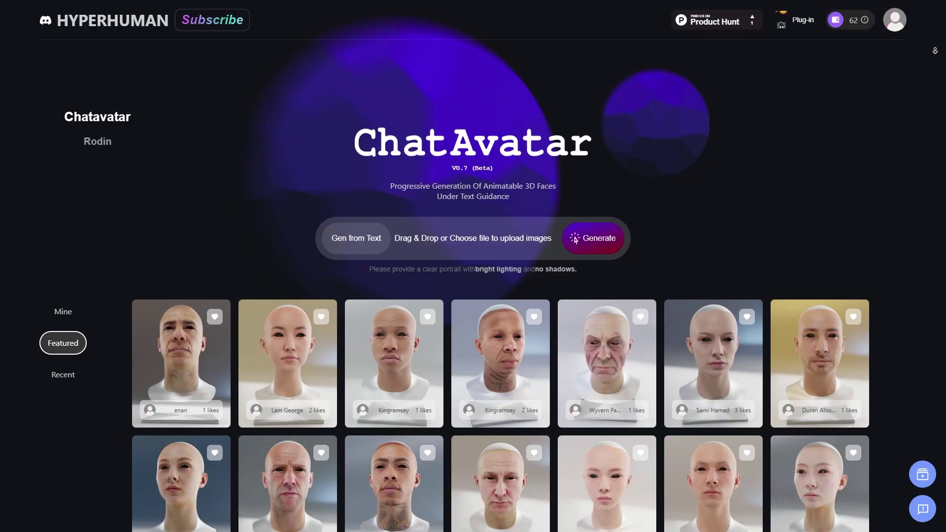
{"action": "scroll", "coordinate": [474, 296], "scroll_direction": "down", "scroll_amount": 2}
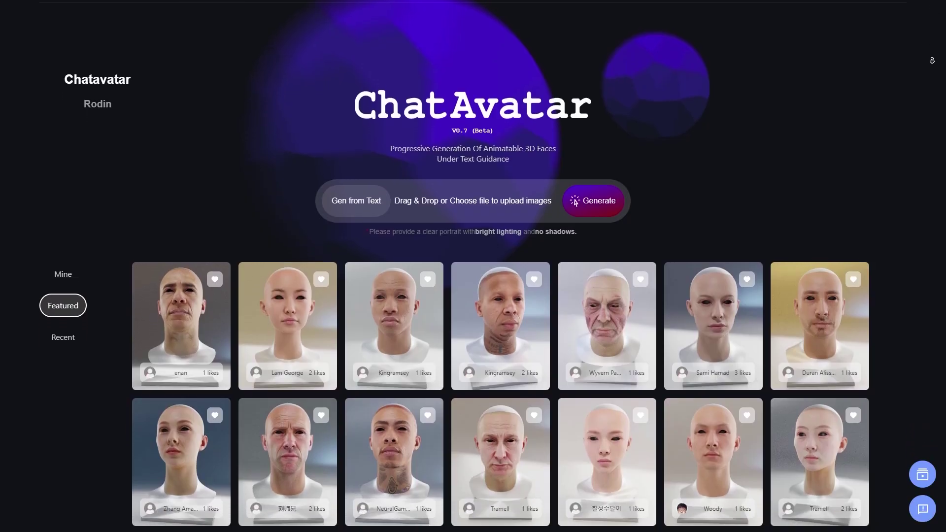
{"action": "scroll", "coordinate": [473, 295], "scroll_direction": "down", "scroll_amount": 2}
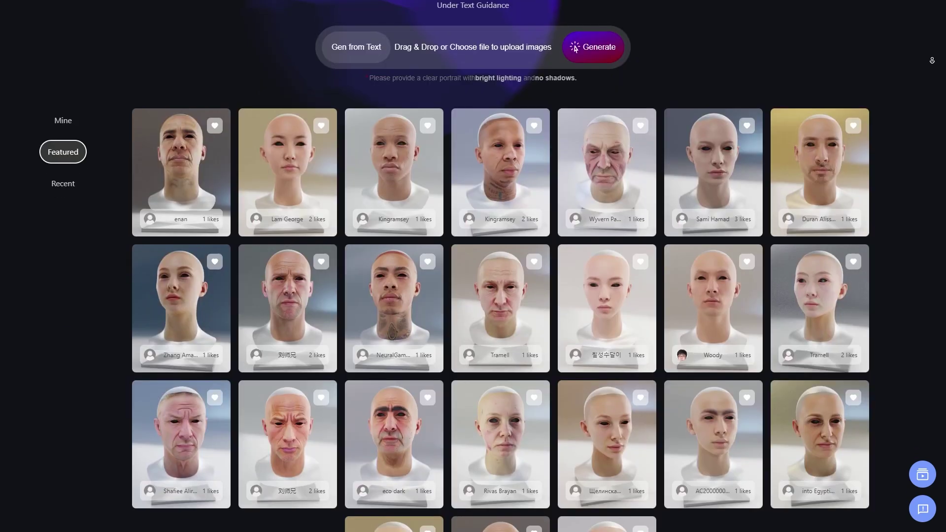
Submit a typed avatar description, then return from photo upload to Gen from Text mode
{"action": "scroll", "coordinate": [932, 60], "scroll_direction": "down", "scroll_amount": 3}
{"action": "scroll", "coordinate": [932, 60], "scroll_direction": "down", "scroll_amount": 3}
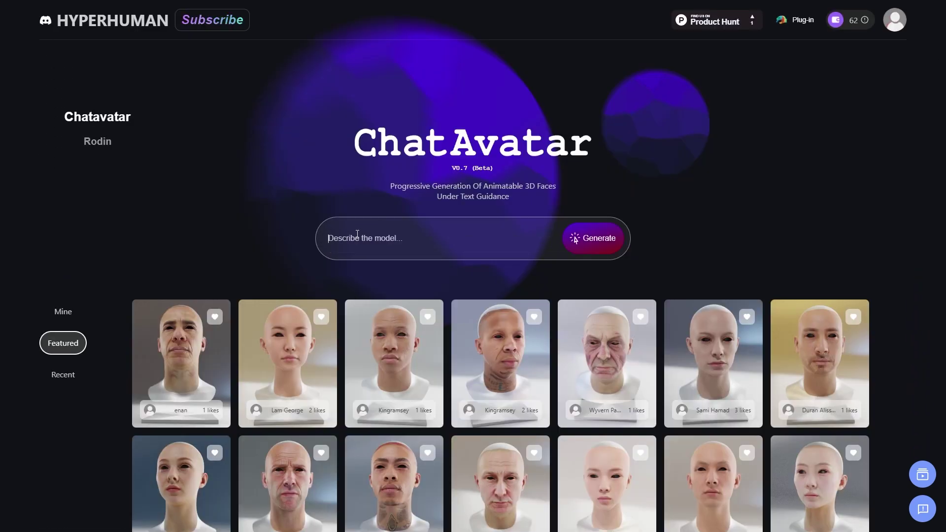
{"action": "type", "text": "middle age white male black"}
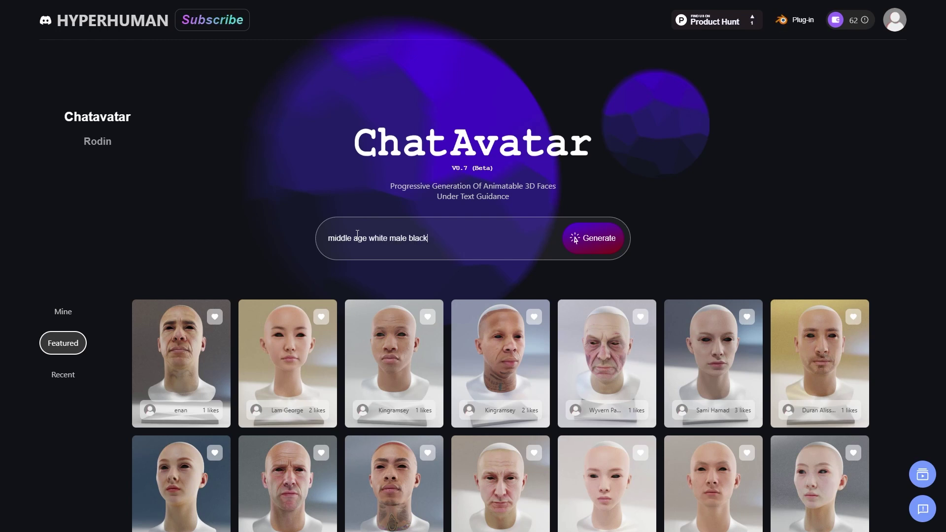
{"action": "key", "text": "Return"}
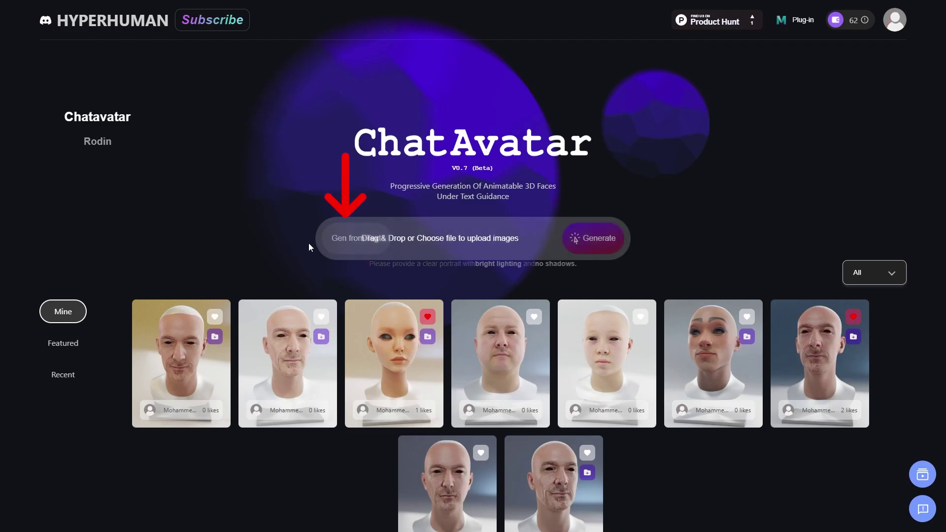
{"action": "left_click", "coordinate": [339, 240]}
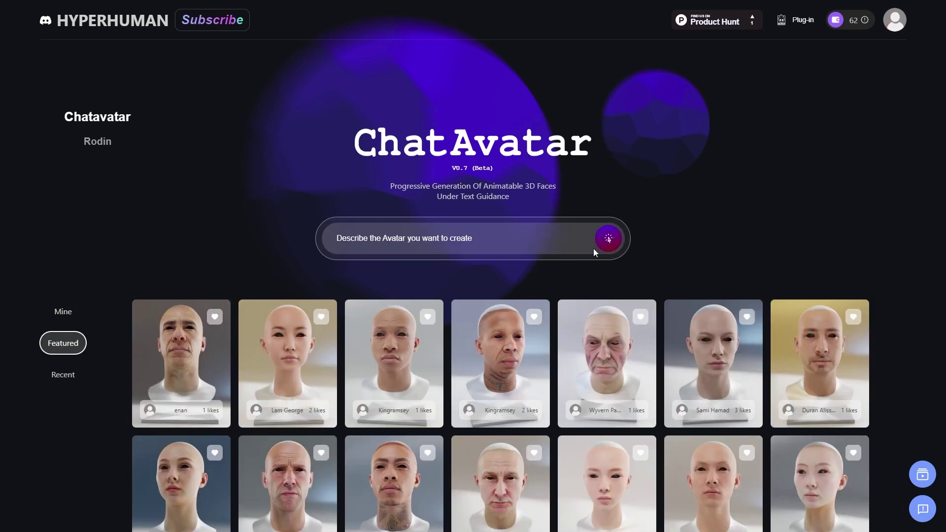
Open the conversational builder and send a chosen face-description suggestion to the assistant
{"action": "left_click", "coordinate": [594, 240]}
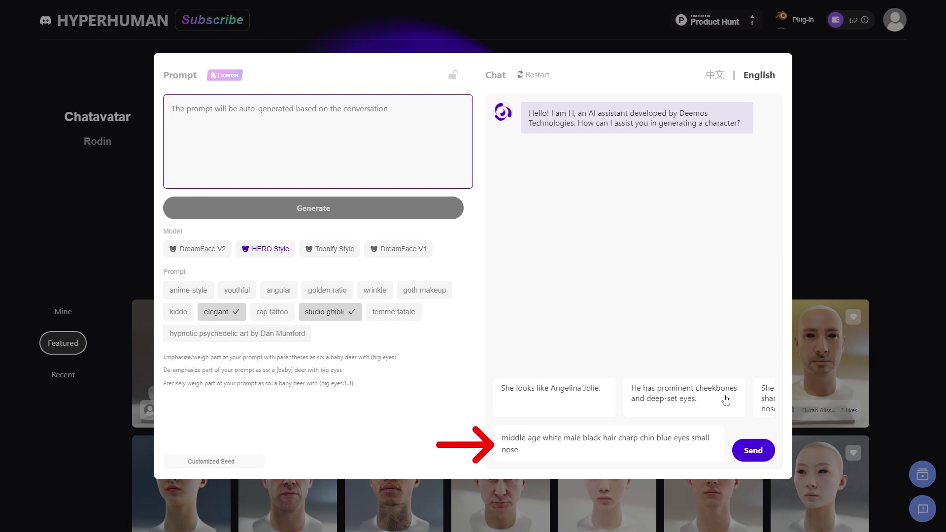
{"action": "left_click", "coordinate": [687, 406]}
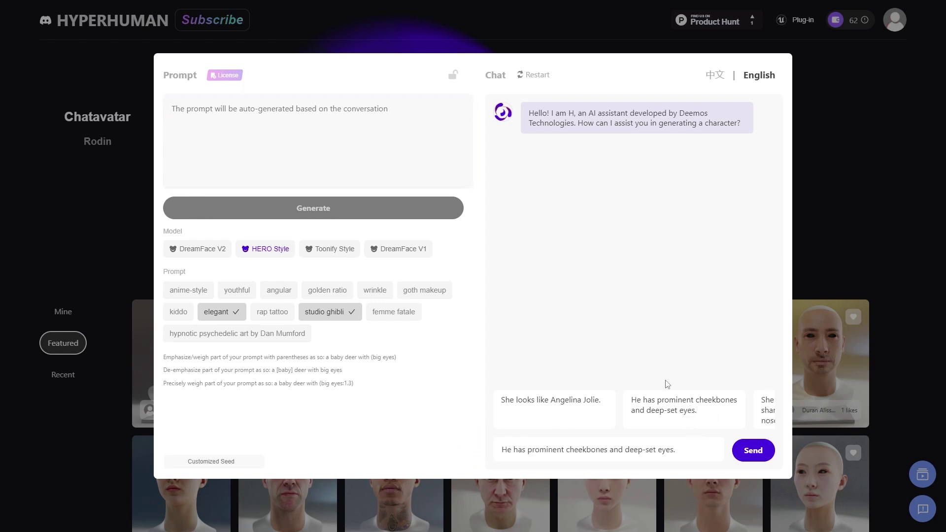
{"action": "scroll", "coordinate": [683, 399], "scroll_direction": "right", "scroll_amount": 3}
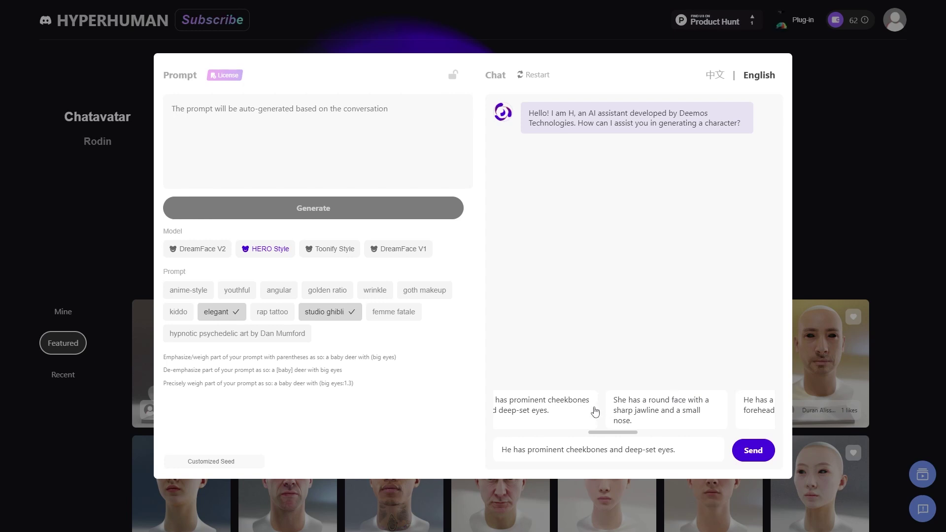
{"action": "scroll", "coordinate": [595, 411], "scroll_direction": "right", "scroll_amount": 5}
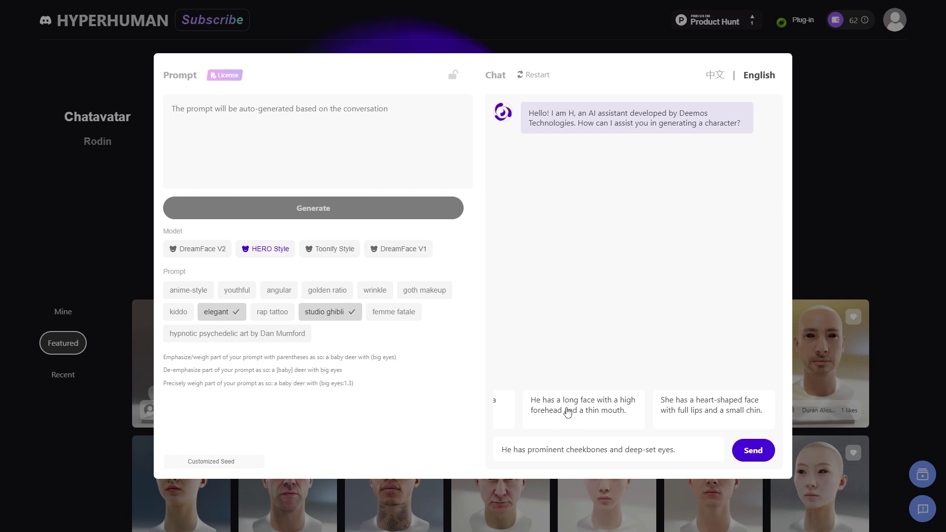
{"action": "left_click", "coordinate": [567, 413]}
{"action": "left_click", "coordinate": [749, 456]}
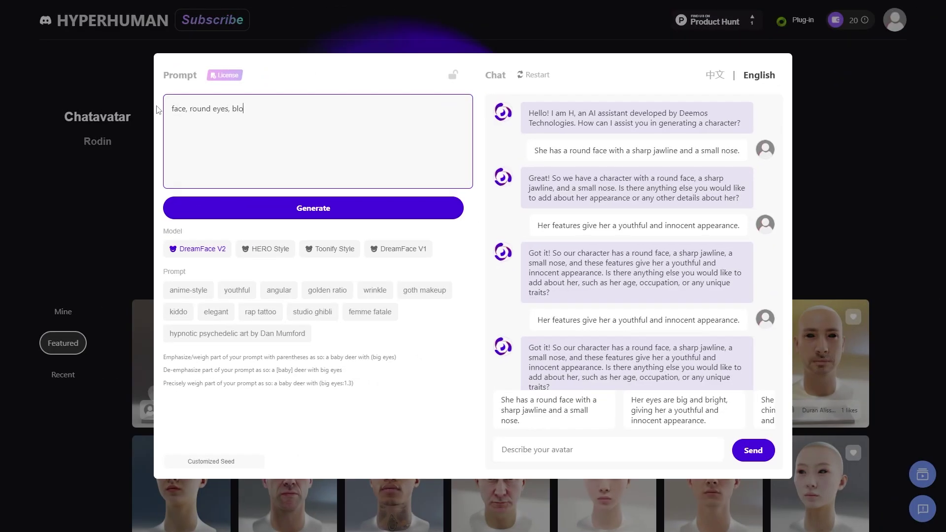
Extend the prompt with a fresh, cheerful look, (big eyes:1.3), (Small Mouth), (Big Nose), and enter a custom seed
{"action": "type", "text": "and fresh, "}
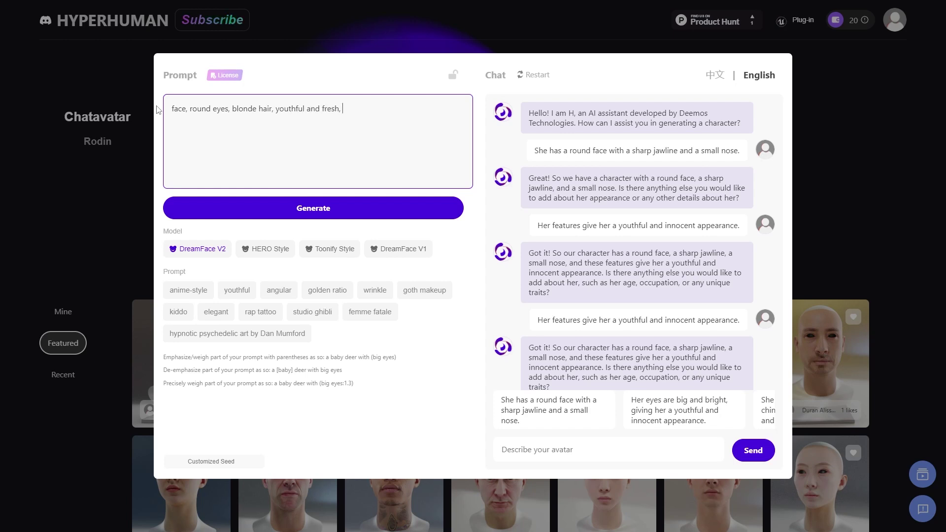
{"action": "type", "text": "friendly and approachable look, sunny and"}
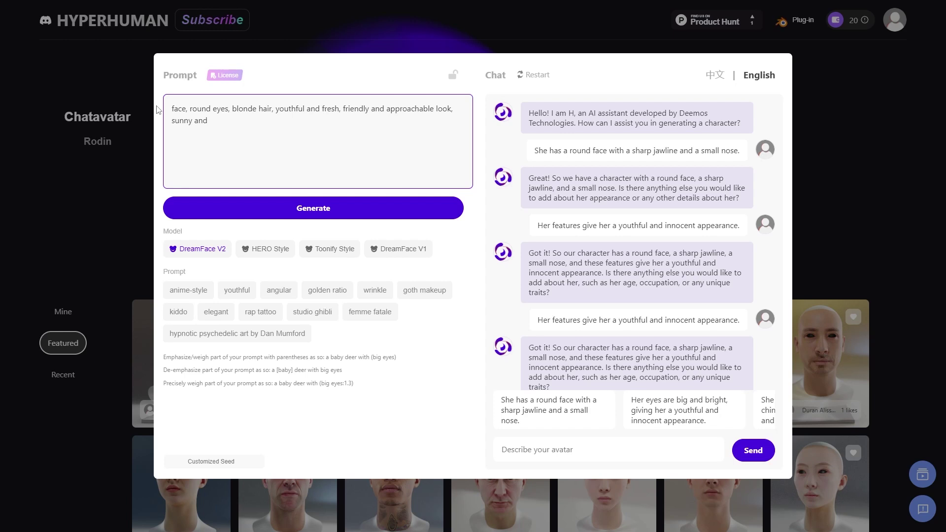
{"action": "type", "text": " cheerful, ("}
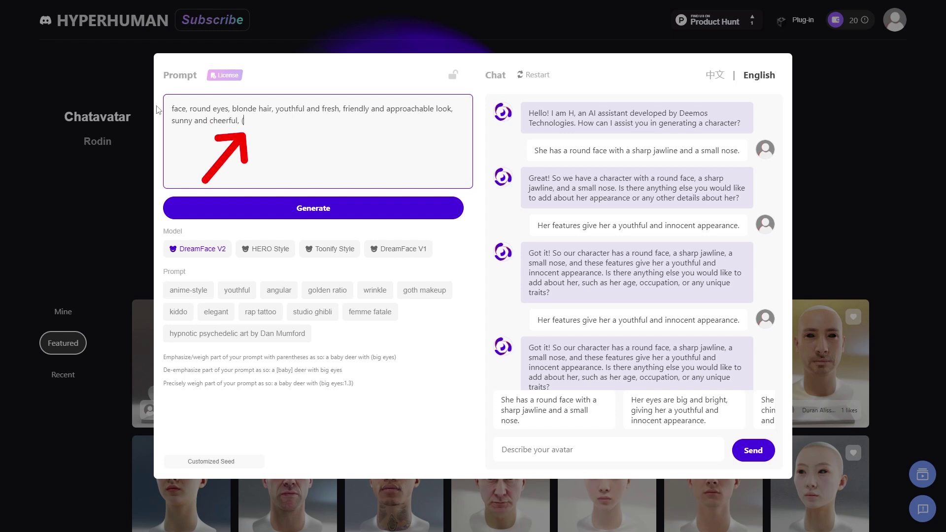
{"action": "type", "text": "white cool appearance) (fit and"}
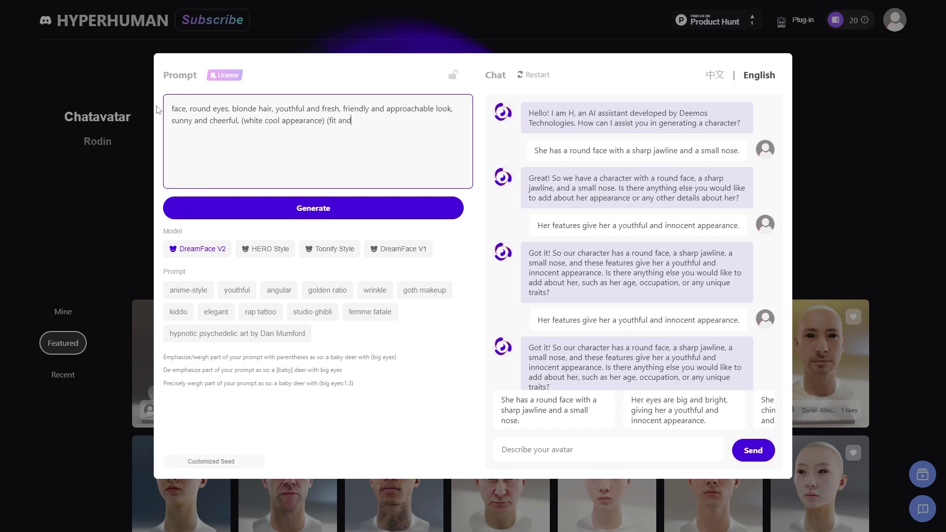
{"action": "type", "text": " toned physique)"}
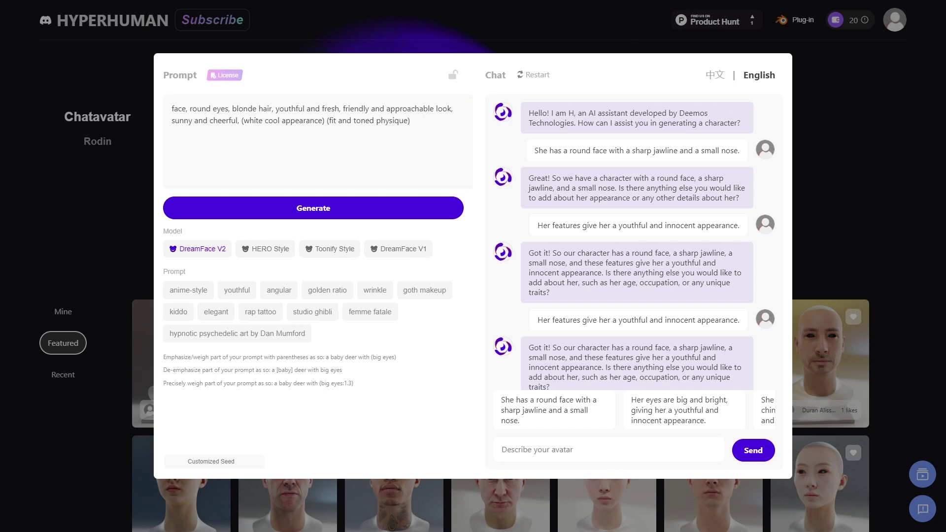
{"action": "type", "text": "( big eyes:1.3 )"}
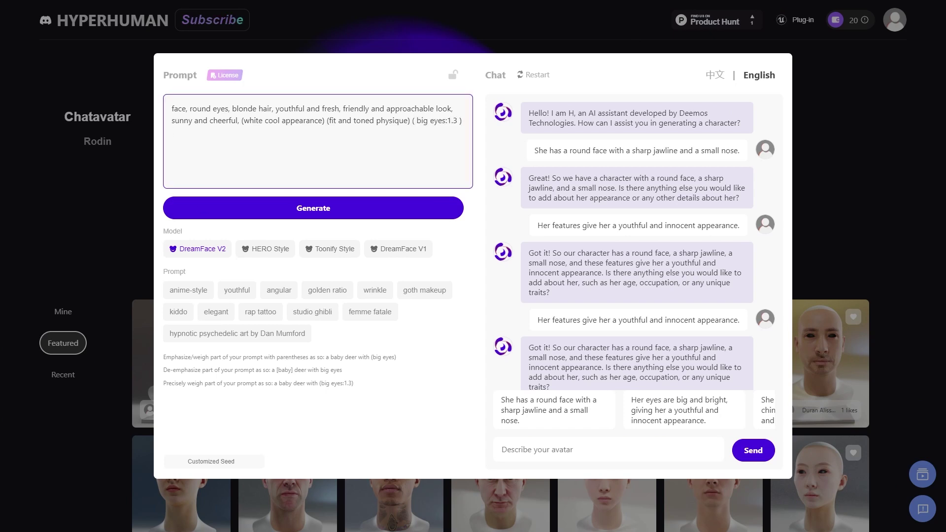
{"action": "type", "text": "( Small Mouth )"}
{"action": "type", "text": "( Big Nose )"}
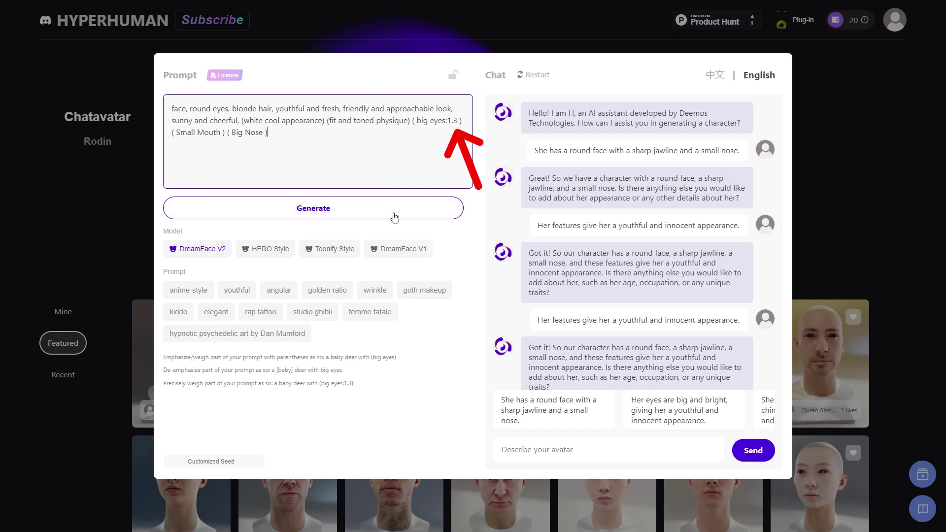
{"action": "left_click", "coordinate": [391, 215]}
{"action": "left_click", "coordinate": [210, 461]}
{"action": "type", "text": "4"}
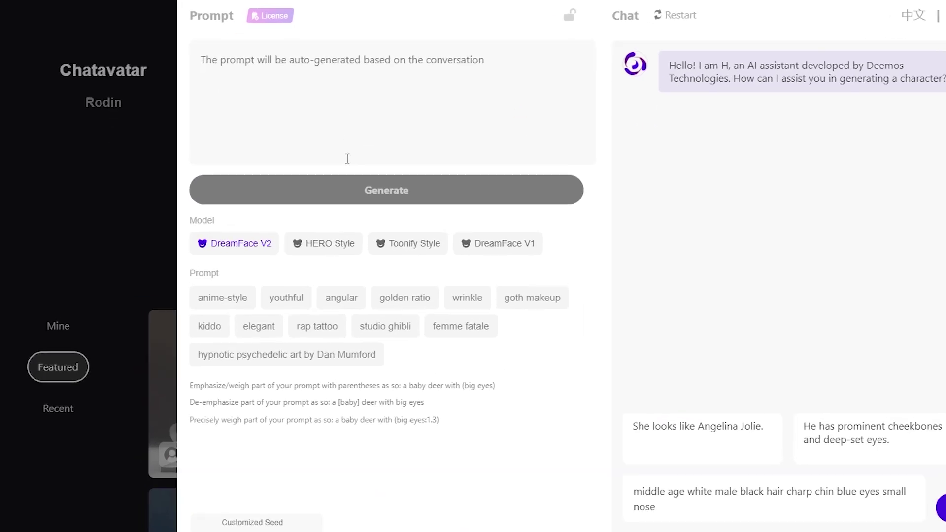
Choose HERO Style, add studio ghibli and elegant tags, edit the prompt, and generate
{"action": "mouse_move", "coordinate": [278, 251]}
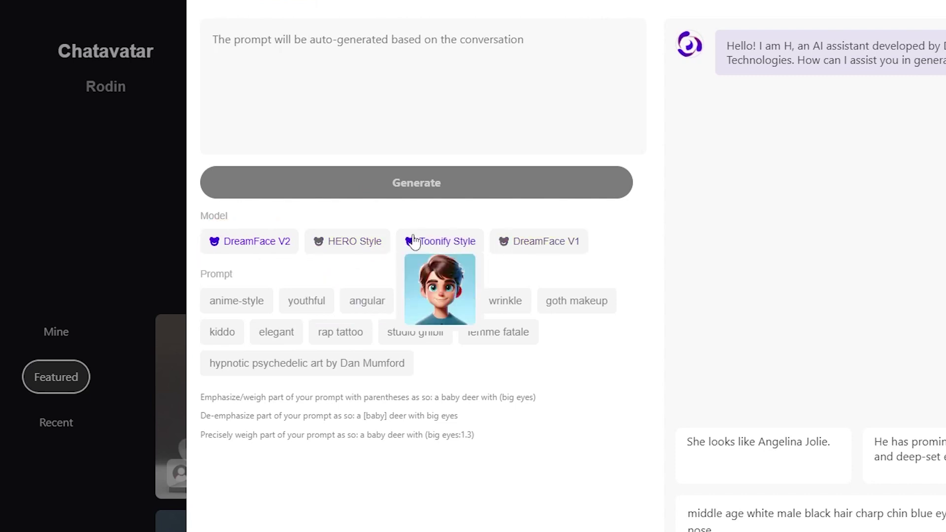
{"action": "left_click", "coordinate": [362, 249]}
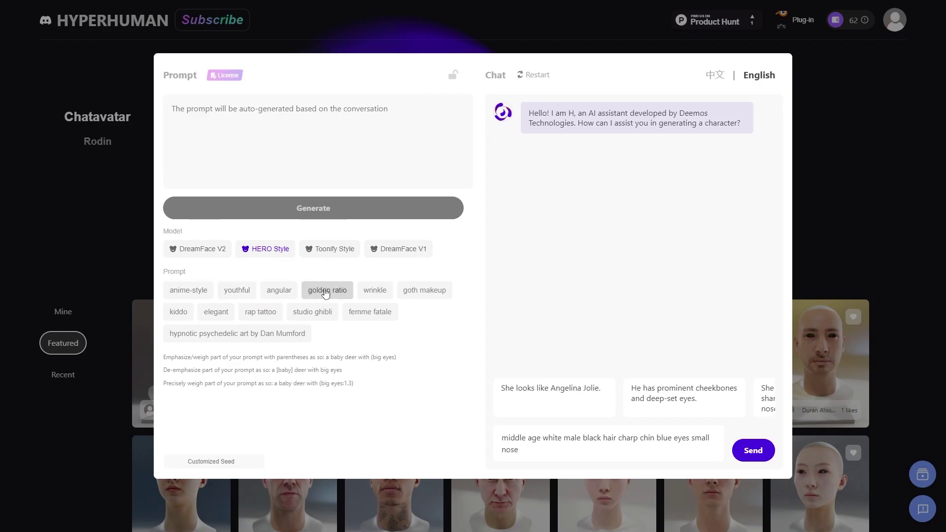
{"action": "left_click", "coordinate": [315, 314]}
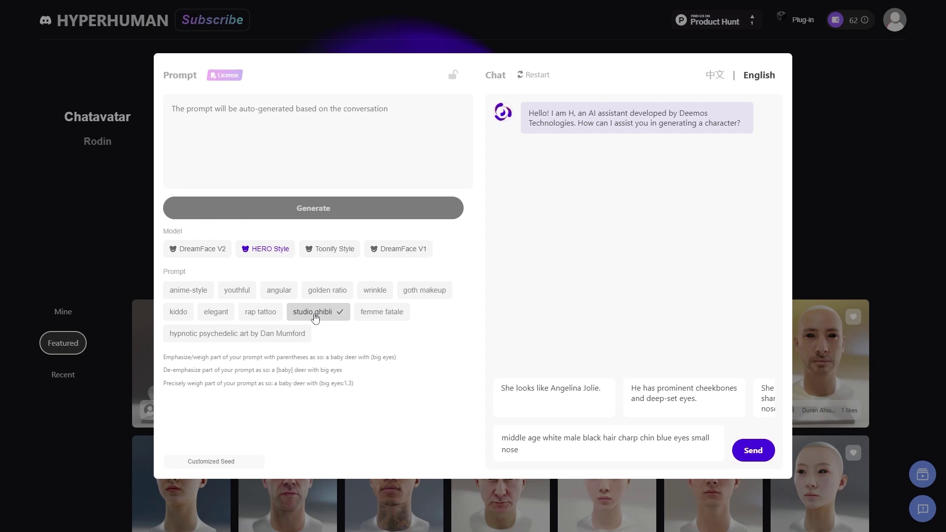
{"action": "left_click", "coordinate": [212, 314]}
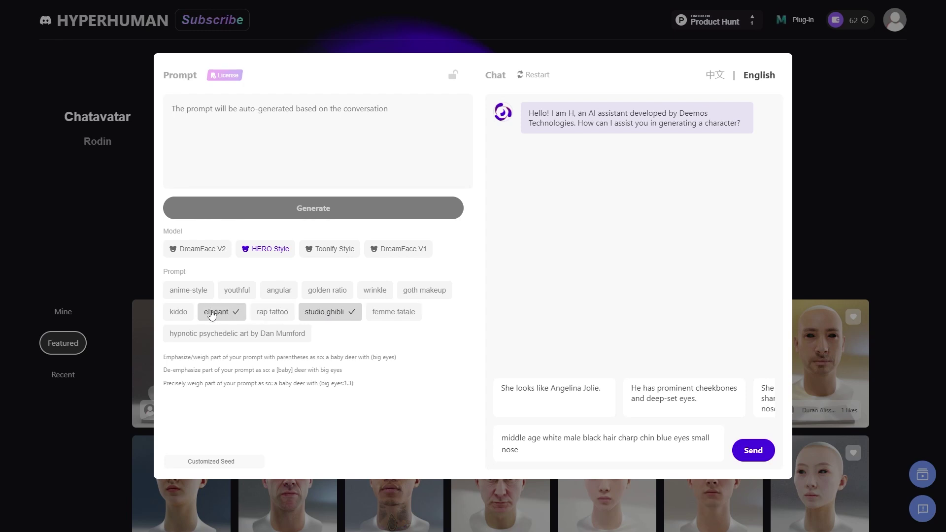
{"action": "left_click", "coordinate": [229, 110]}
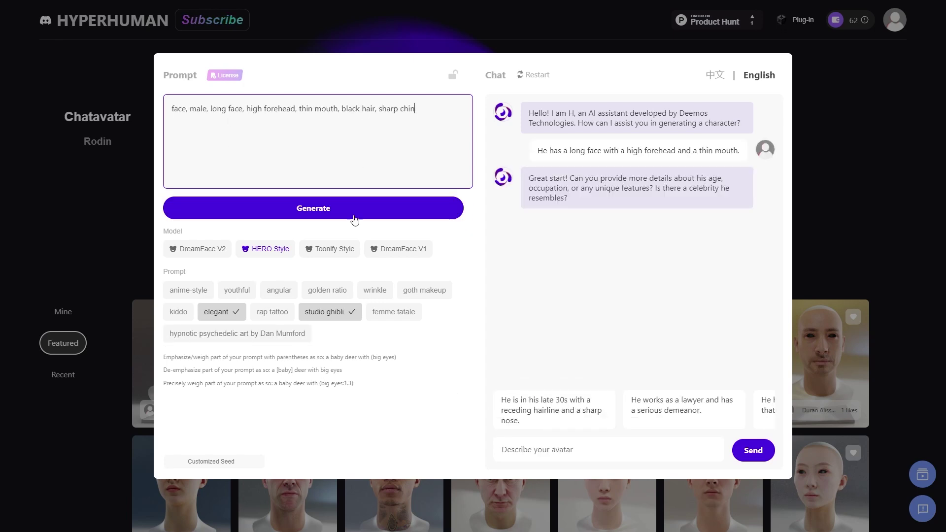
{"action": "left_click", "coordinate": [356, 219]}
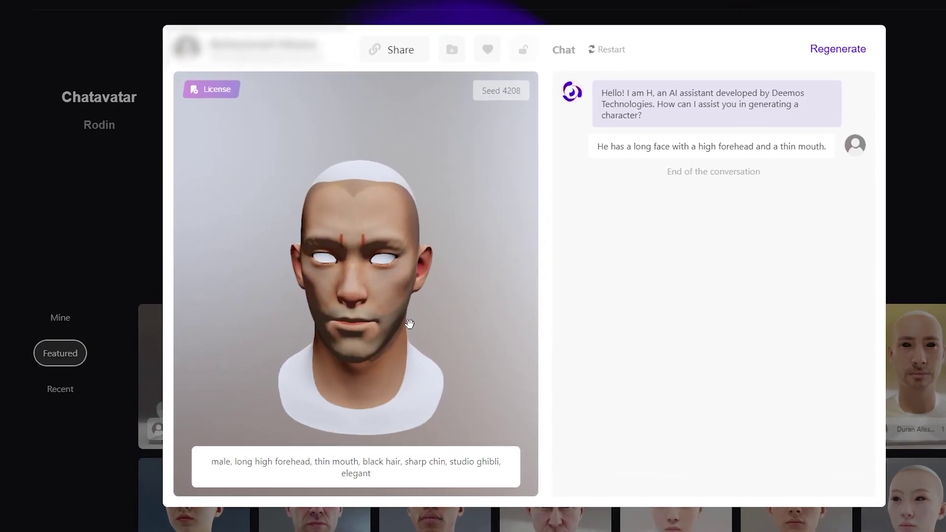
Check the head's profile, then choose a texture resolution and the Default export format
{"action": "left_click_drag", "start_coordinate": [493, 323], "coordinate": [574, 300]}
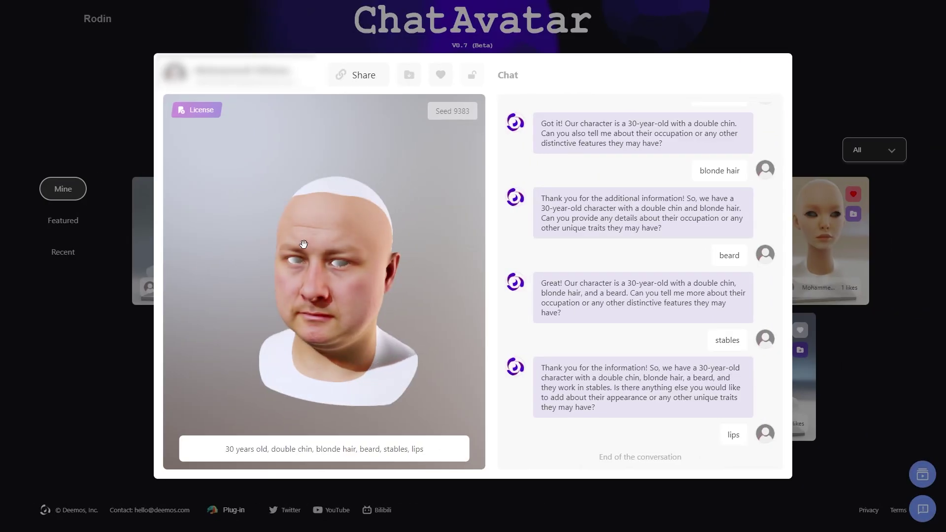
{"action": "left_click_drag", "start_coordinate": [303, 244], "coordinate": [393, 205]}
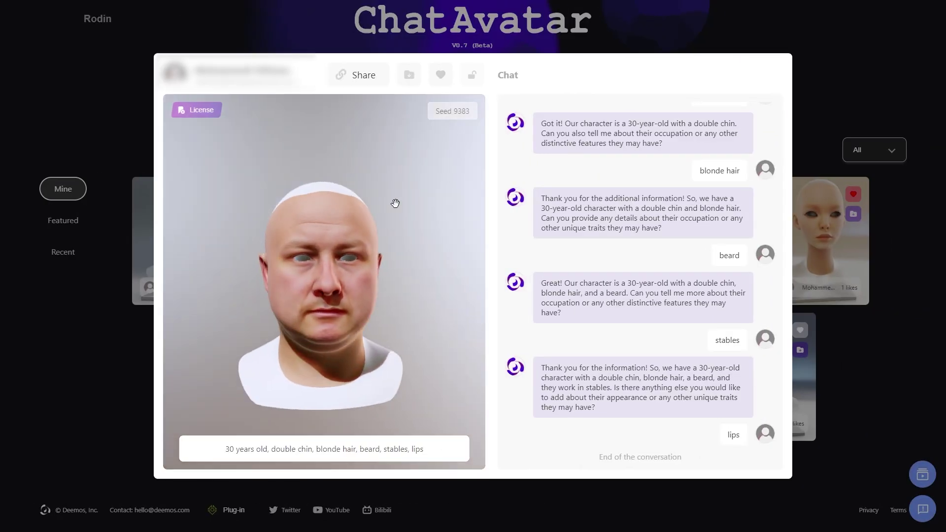
{"action": "left_click", "coordinate": [420, 80]}
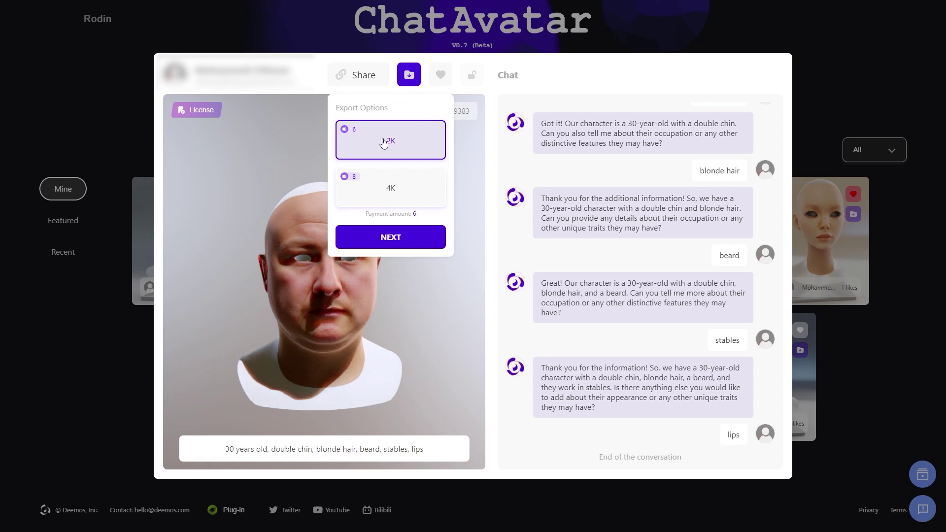
{"action": "left_click", "coordinate": [401, 197]}
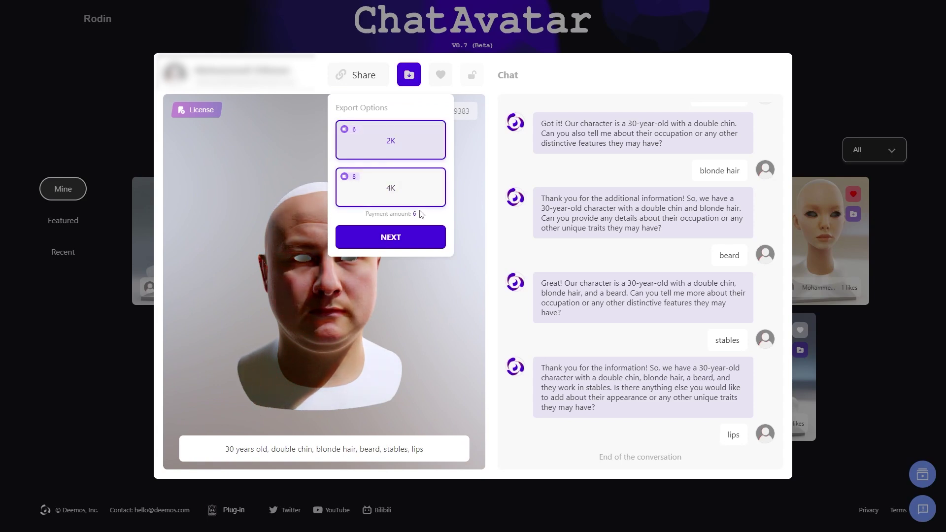
{"action": "left_click", "coordinate": [392, 237]}
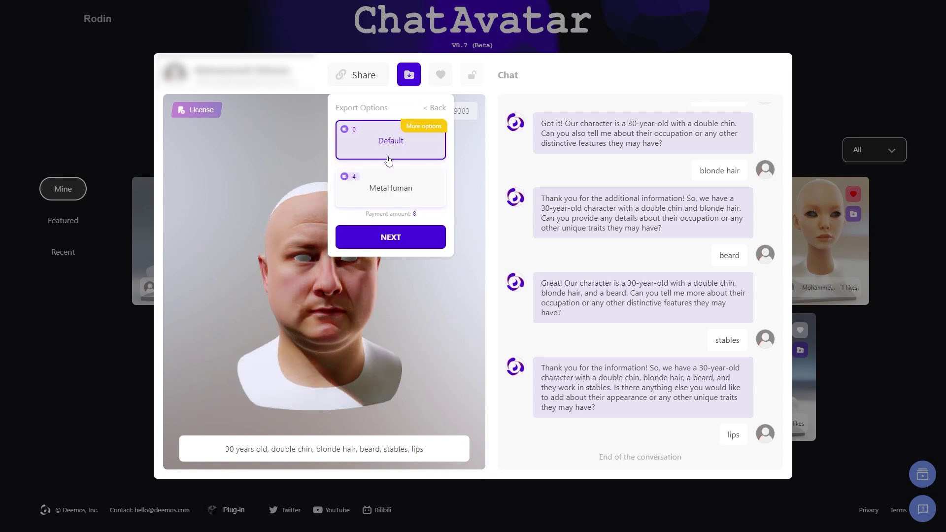
{"action": "left_click", "coordinate": [389, 185]}
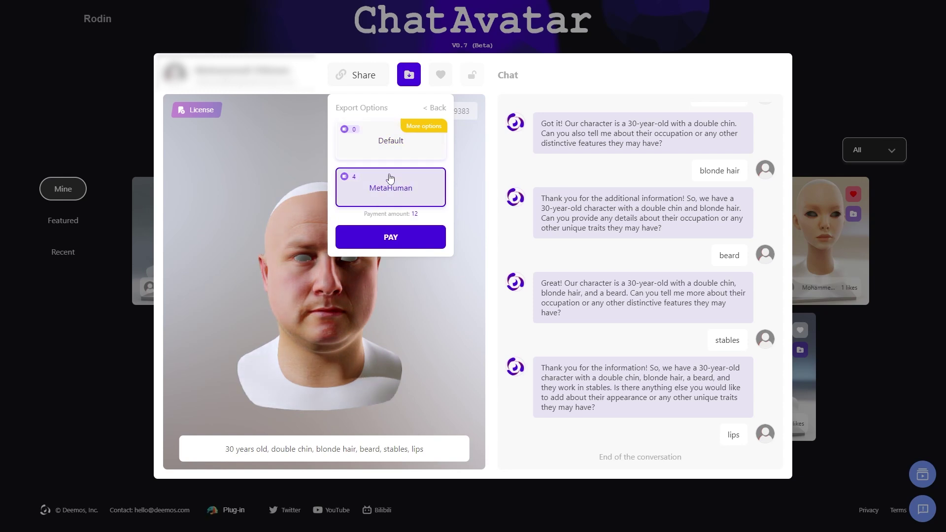
{"action": "left_click", "coordinate": [387, 150]}
Include Rigged Body, Eye & Teeth, Expression BlendShapes and Back head Textures, then pay to pack
{"action": "left_click", "coordinate": [395, 149]}
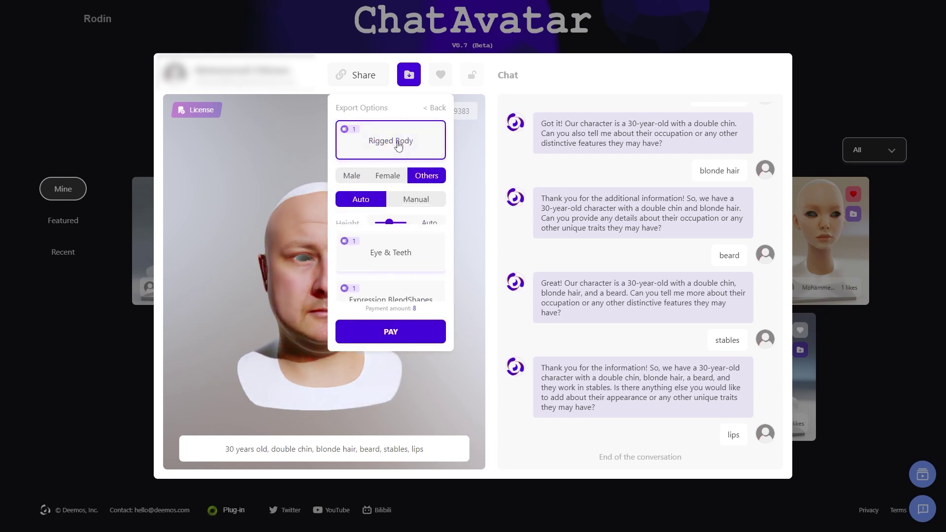
{"action": "left_click", "coordinate": [394, 186]}
{"action": "left_click", "coordinate": [401, 235]}
{"action": "left_click", "coordinate": [407, 285]}
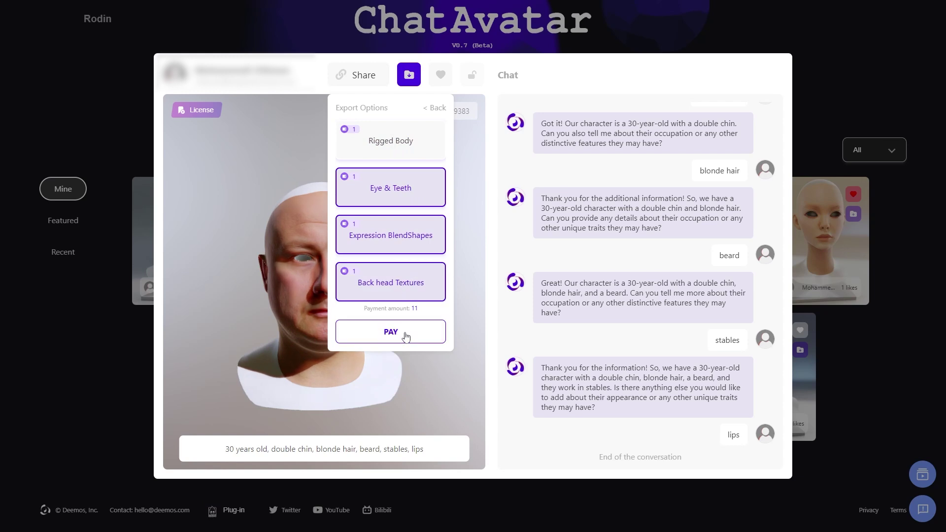
{"action": "left_click", "coordinate": [391, 142]}
{"action": "left_click", "coordinate": [391, 141]}
{"action": "left_click", "coordinate": [390, 141]}
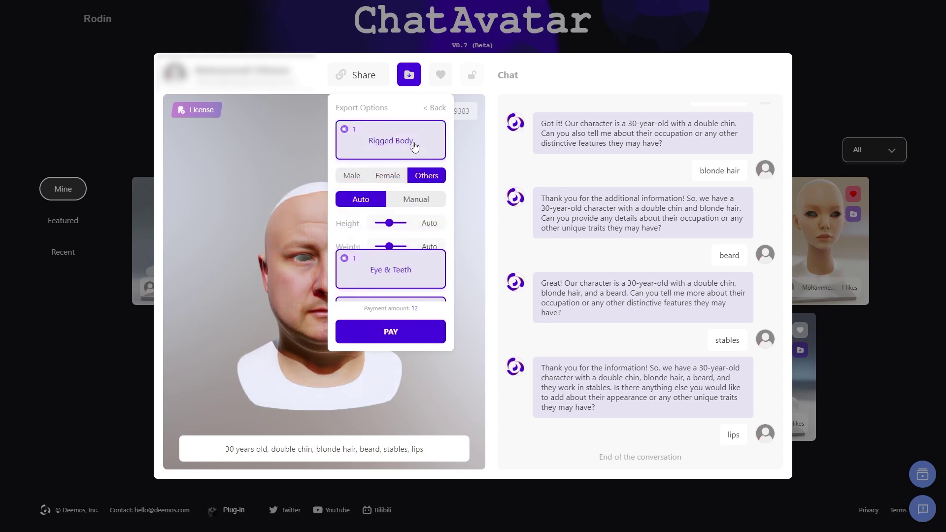
{"action": "left_click", "coordinate": [418, 338]}
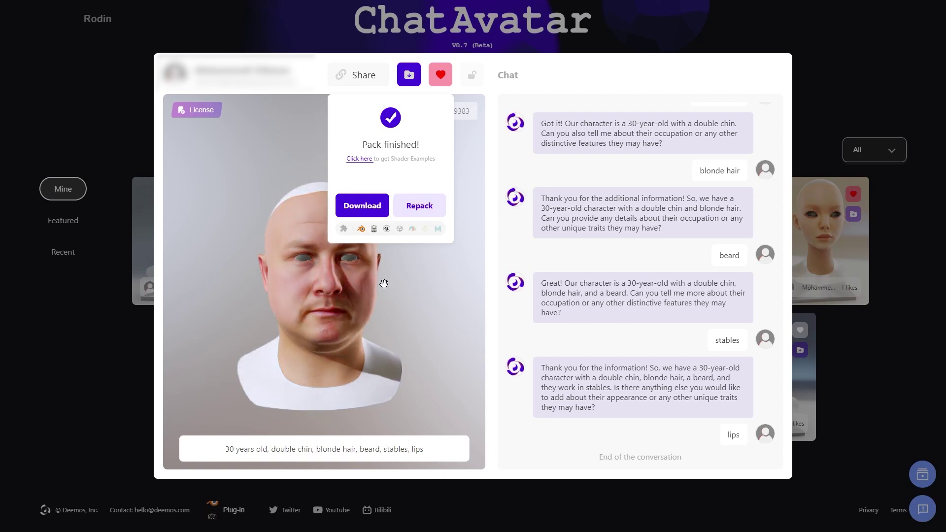
Close the avatar detail view and bring up Blender's add-on preferences
{"action": "left_click", "coordinate": [146, 304]}
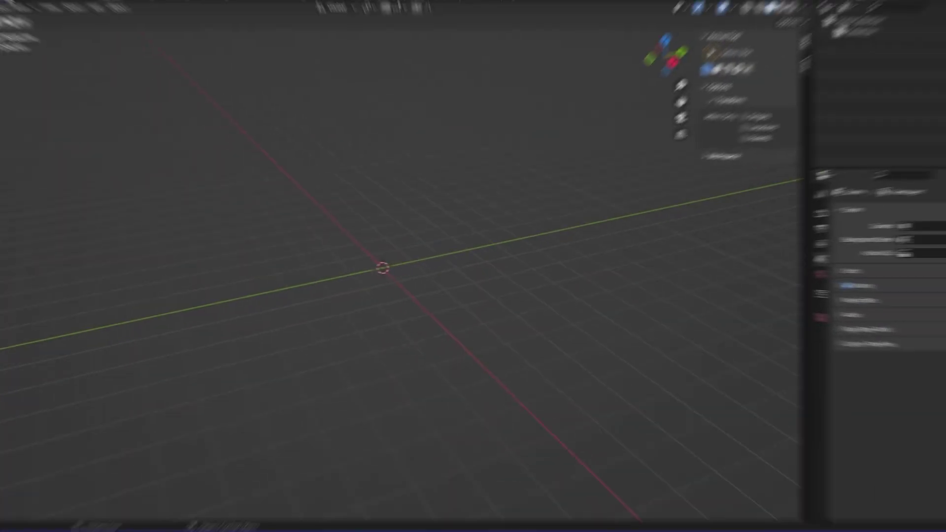
{"action": "left_click", "coordinate": [59, 159]}
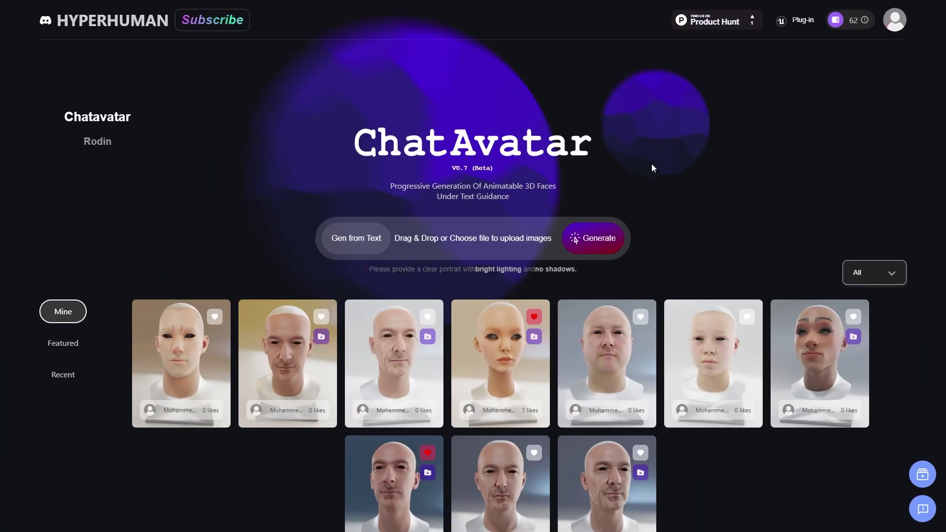
{"action": "mouse_move", "coordinate": [784, 22]}
{"action": "scroll", "coordinate": [929, 102], "scroll_direction": "down", "scroll_amount": 3}
{"action": "mouse_move", "coordinate": [228, 510]}
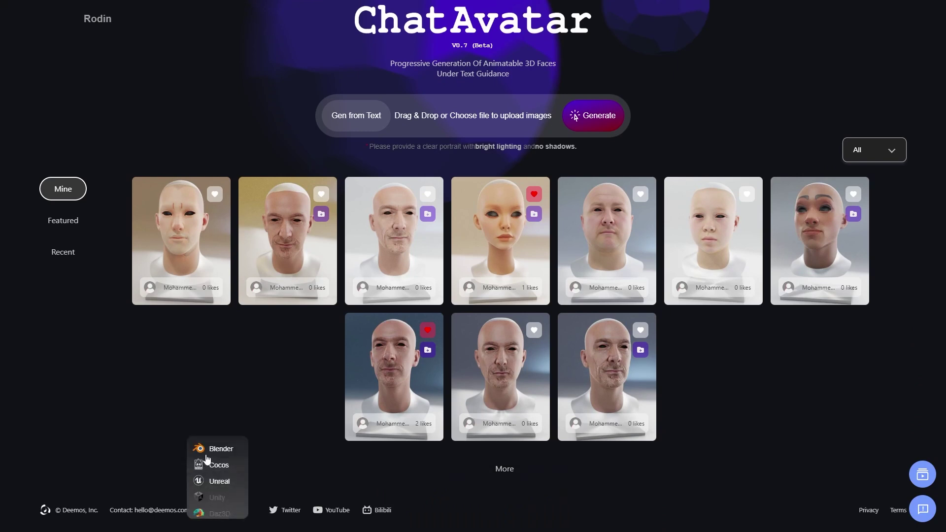
{"action": "mouse_move", "coordinate": [193, 243]}
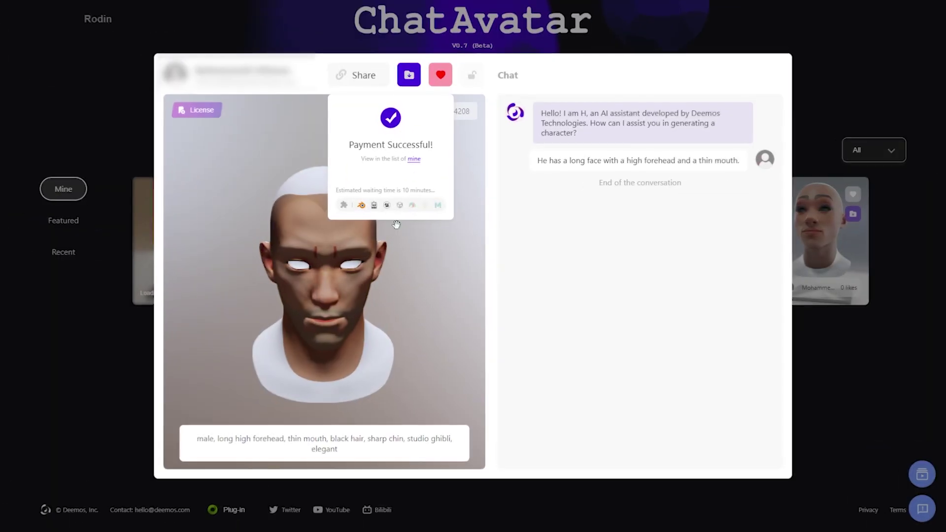
{"action": "left_click", "coordinate": [361, 205]}
{"action": "scroll", "coordinate": [470, 266], "scroll_direction": "down", "scroll_amount": 5}
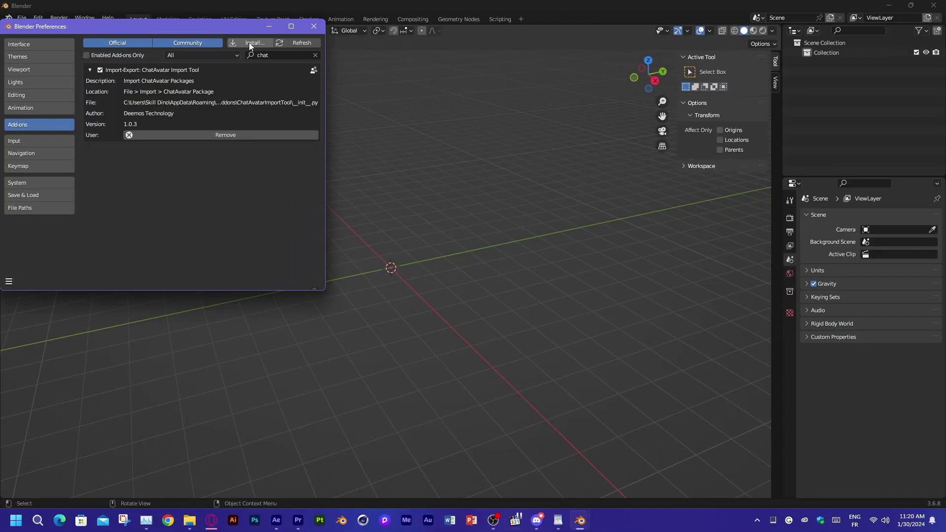
Install the add-on from ChatAvatarImportTool_1.0.3.zip in the Downloads folder
{"action": "left_click", "coordinate": [250, 41]}
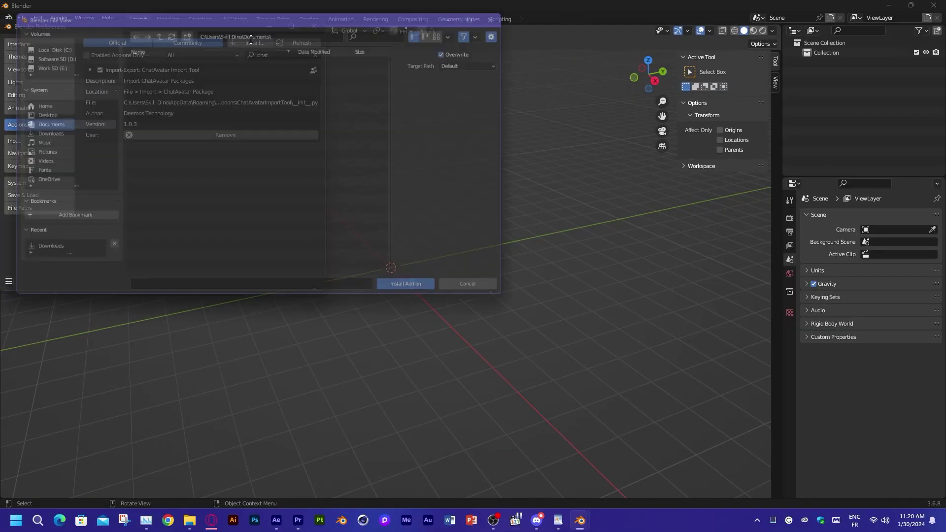
{"action": "left_click", "coordinate": [52, 132]}
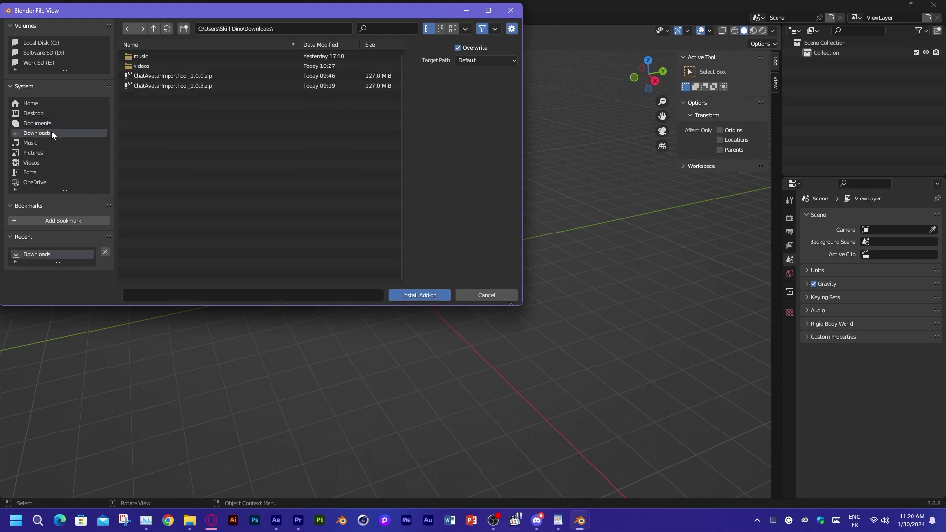
{"action": "left_click", "coordinate": [187, 78]}
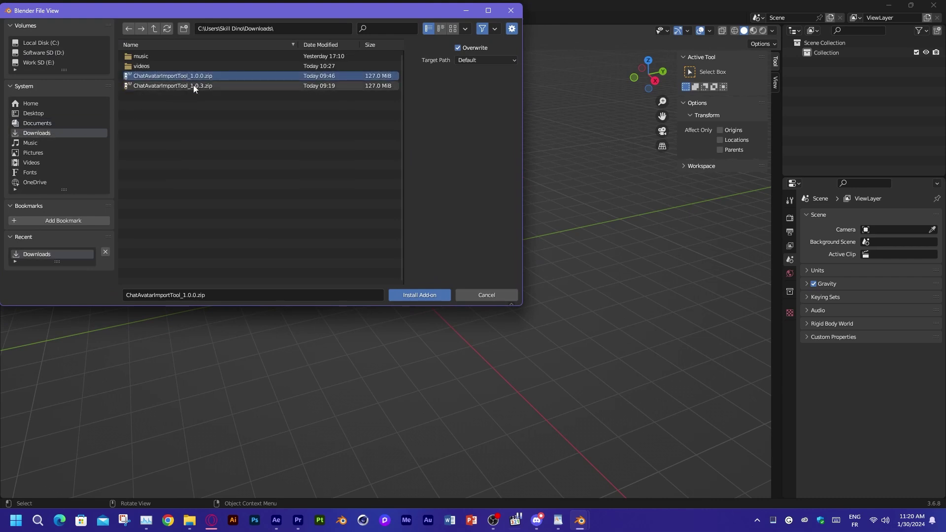
{"action": "left_click", "coordinate": [190, 86]}
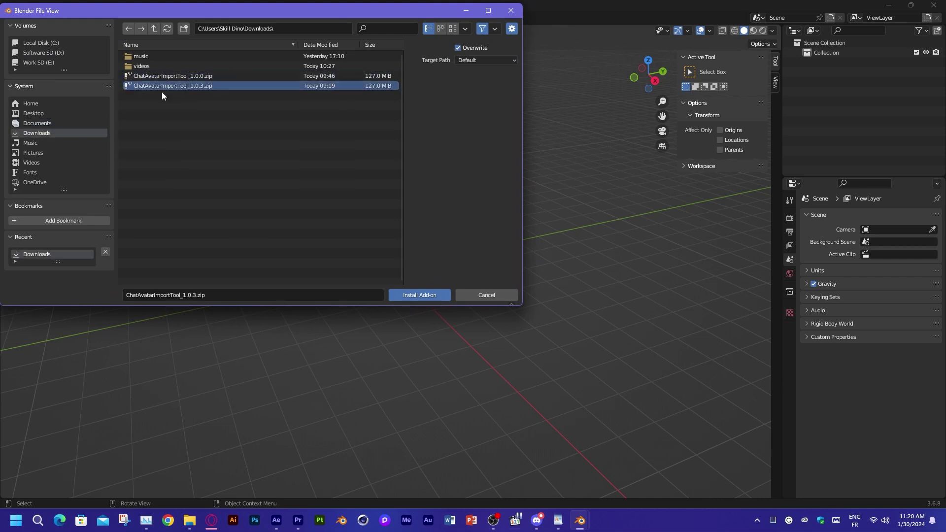
{"action": "left_click", "coordinate": [489, 295]}
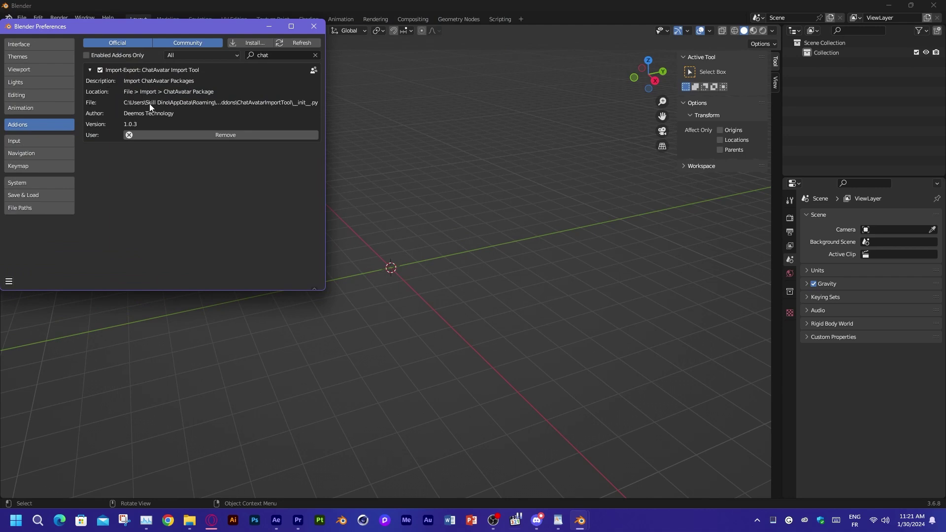
Launch the ChatAvatar package importer and select the 1706610782901.zip package
{"action": "left_click", "coordinate": [313, 27]}
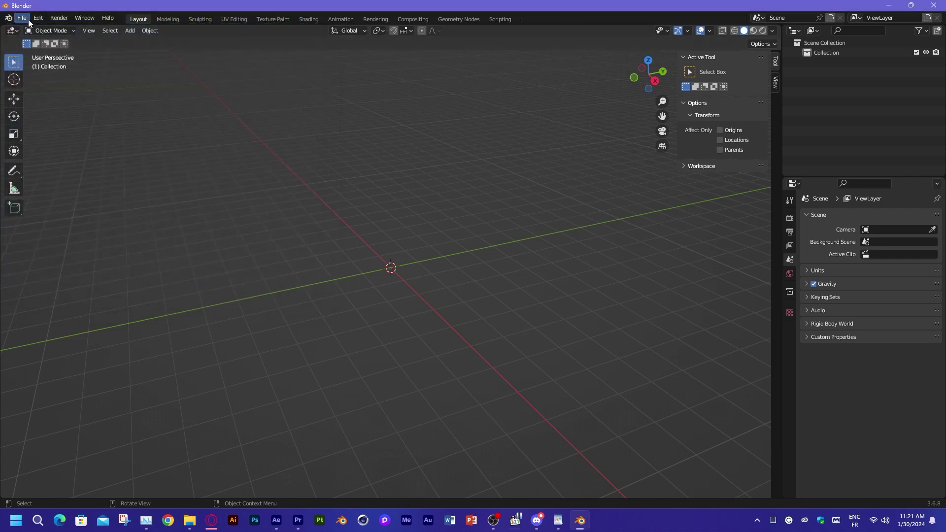
{"action": "left_click", "coordinate": [27, 19]}
{"action": "mouse_move", "coordinate": [51, 153]}
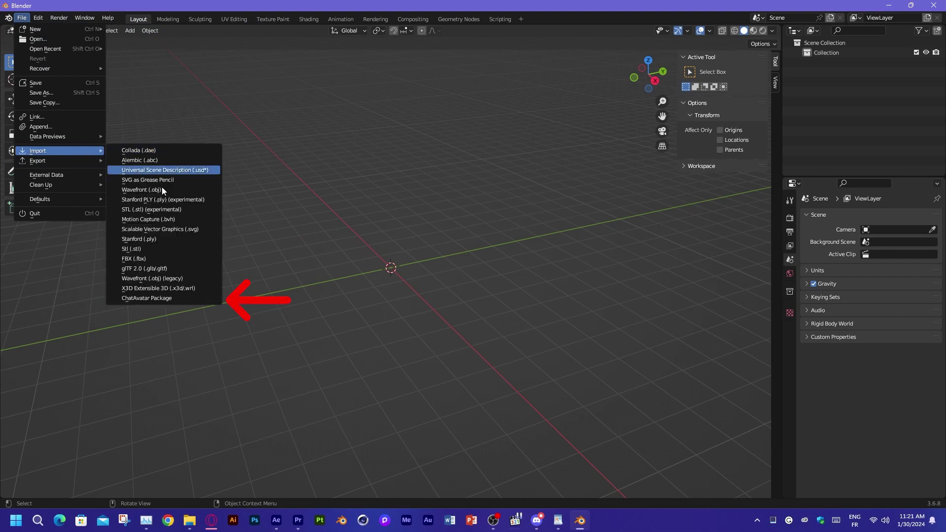
{"action": "left_click", "coordinate": [169, 299]}
{"action": "left_click_drag", "start_coordinate": [468, 134], "coordinate": [334, 83]}
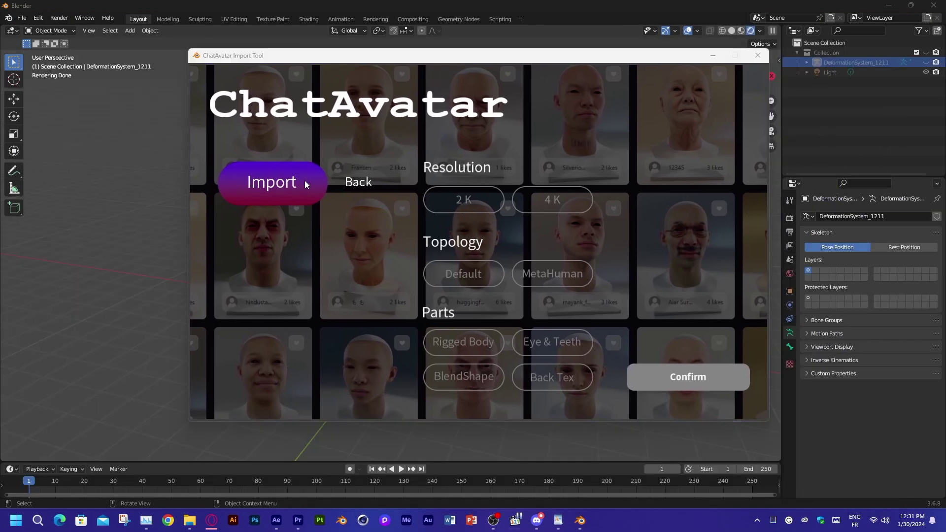
{"action": "left_click", "coordinate": [305, 180]}
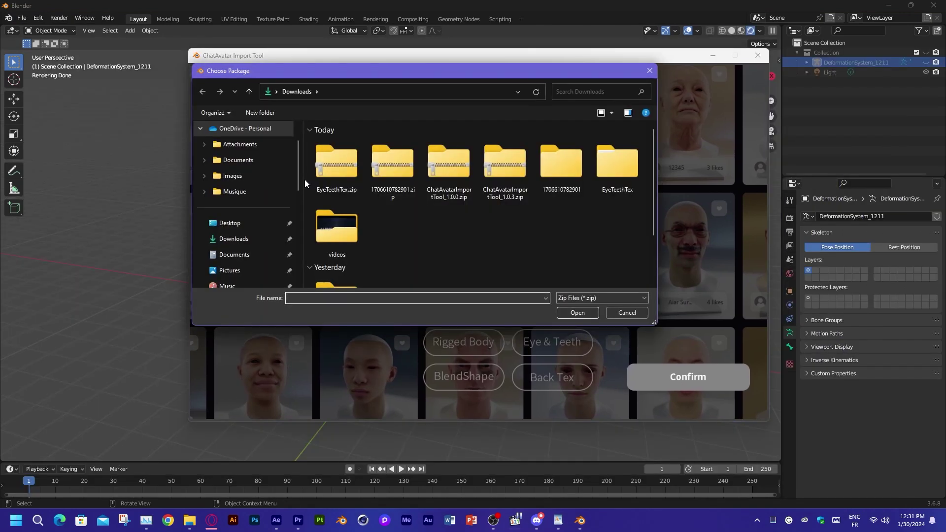
{"action": "left_click", "coordinate": [393, 165]}
{"action": "left_click", "coordinate": [579, 312]}
Import the head with default topology, blend shapes, and eyes and teeth included
{"action": "left_click", "coordinate": [547, 202]}
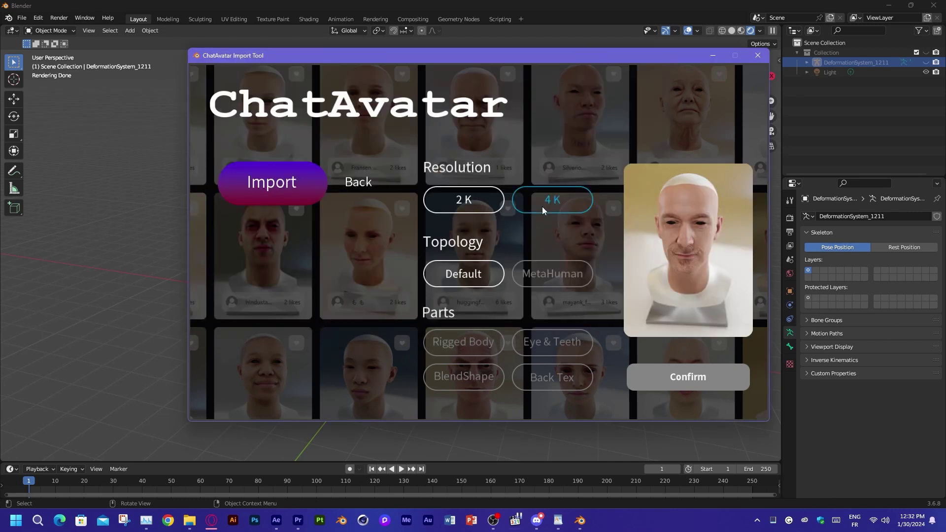
{"action": "left_click", "coordinate": [485, 281]}
{"action": "left_click", "coordinate": [487, 377]}
{"action": "left_click", "coordinate": [564, 351]}
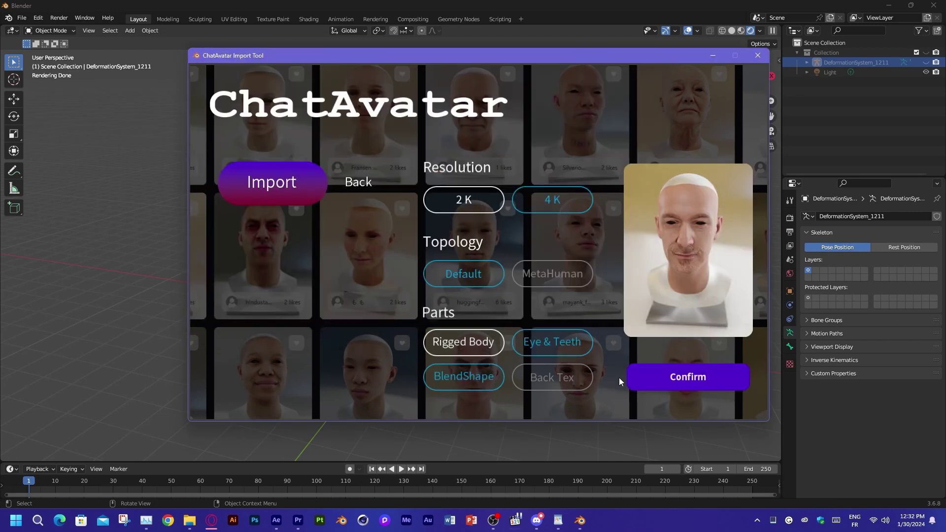
{"action": "left_click", "coordinate": [531, 249]}
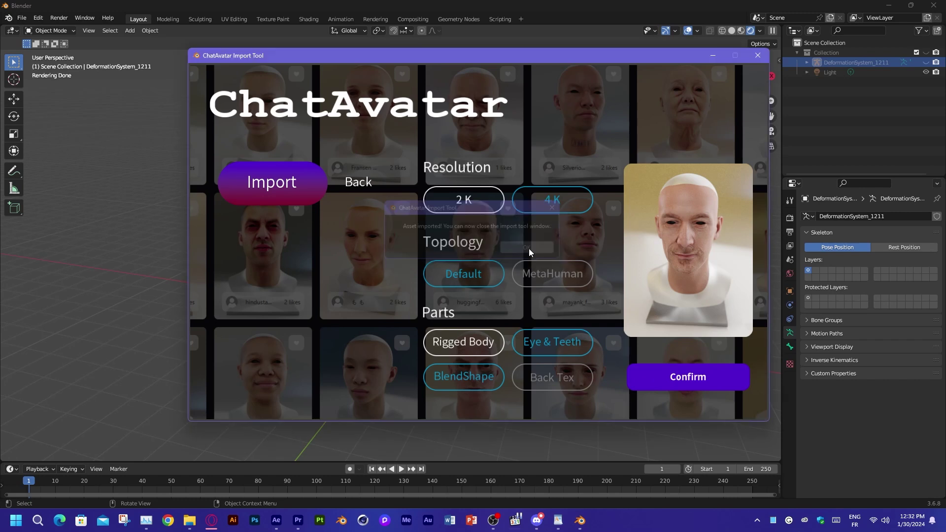
{"action": "left_click", "coordinate": [758, 56]}
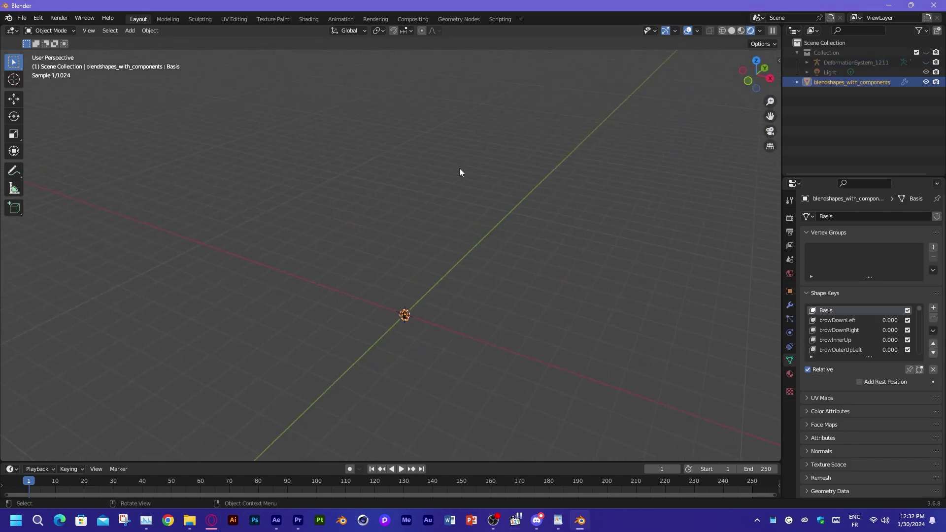
Put the head into a new collection, scale it up and reposition it
{"action": "left_click", "coordinate": [841, 85]}
{"action": "left_click", "coordinate": [843, 112]}
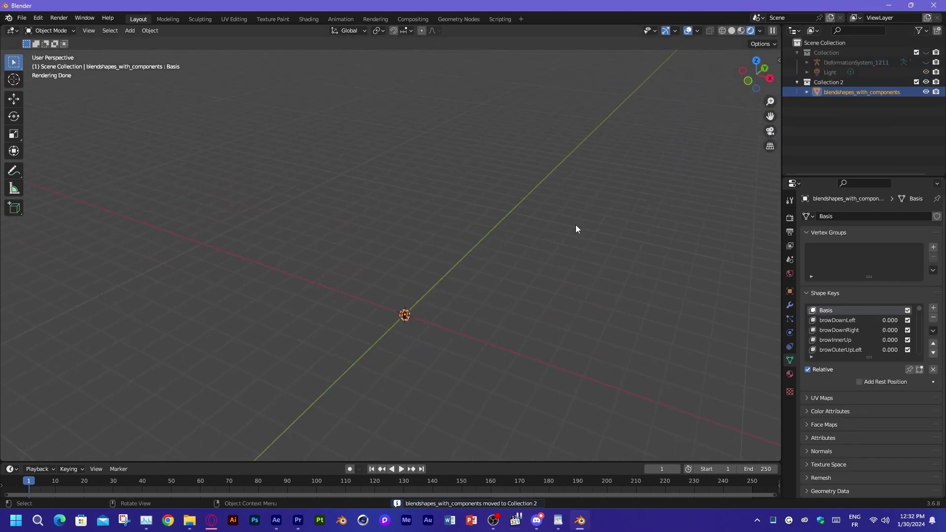
{"action": "key", "text": "s"}
{"action": "left_click", "coordinate": [625, 301]}
{"action": "key", "text": "g"}
{"action": "left_click", "coordinate": [617, 306]}
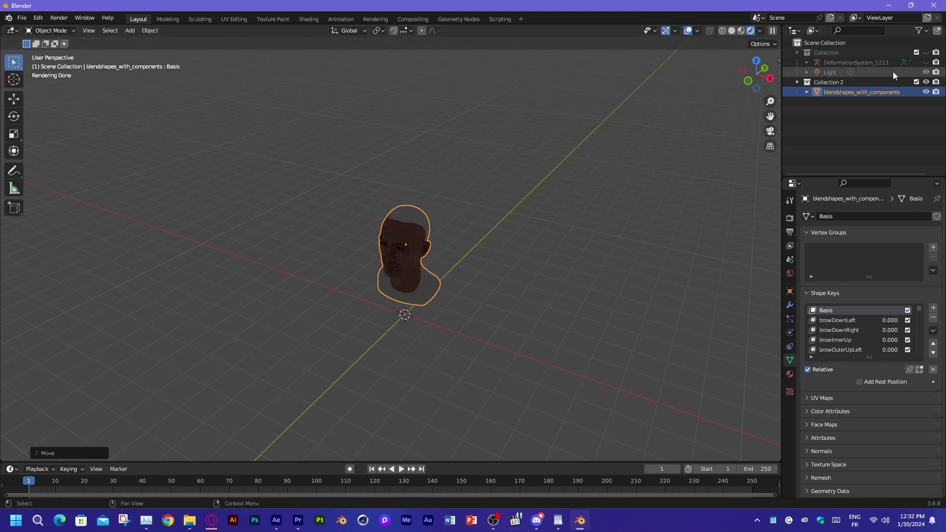
Select the existing light and add an Area light to the scene
{"action": "left_click", "coordinate": [873, 73]}
{"action": "left_click_drag", "start_coordinate": [871, 75], "coordinate": [868, 117]}
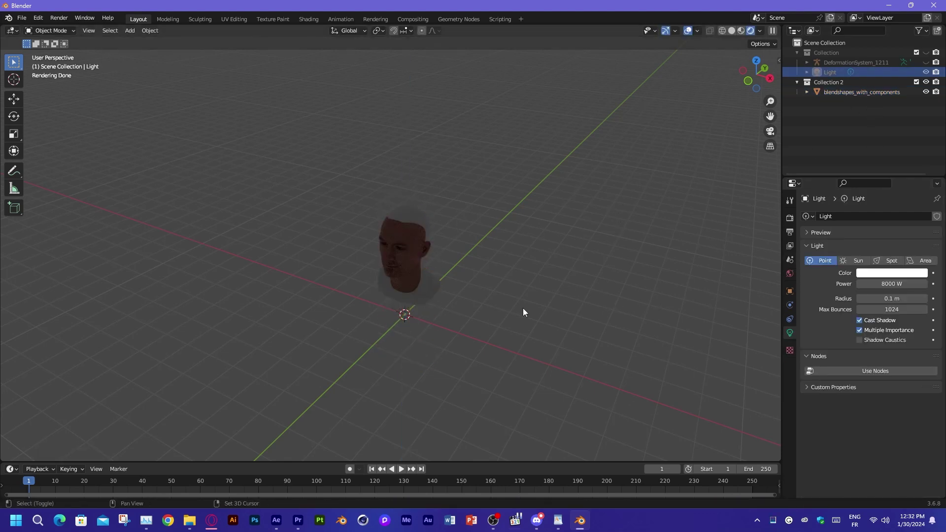
{"action": "key", "text": "shift+a"}
{"action": "mouse_move", "coordinate": [505, 430]}
{"action": "left_click", "coordinate": [557, 450]}
Raise, greatly enlarge, shift sideways and tilt the area light toward the head
{"action": "key", "text": "g"}
{"action": "key", "text": "z"}
{"action": "left_click", "coordinate": [451, 147]}
{"action": "key", "text": "s"}
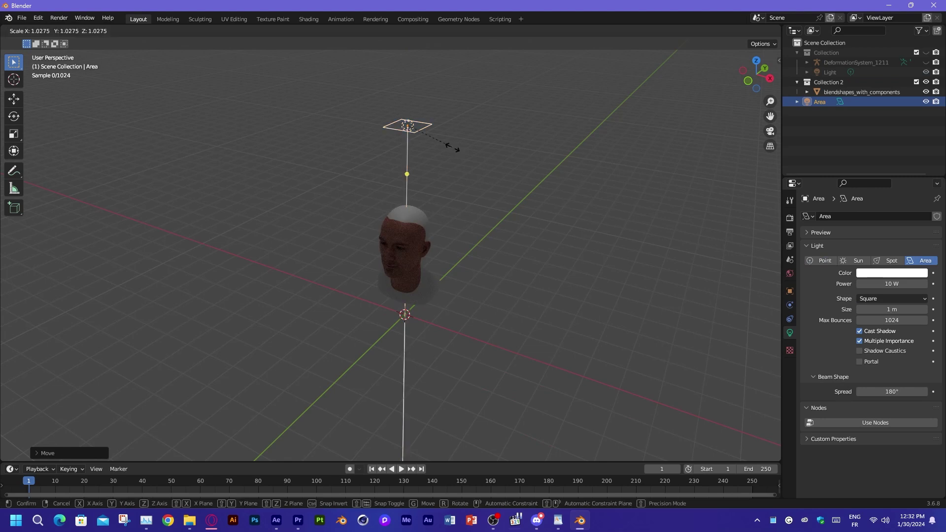
{"action": "left_click", "coordinate": [511, 222]}
{"action": "key", "text": "g"}
{"action": "left_click", "coordinate": [245, 250]}
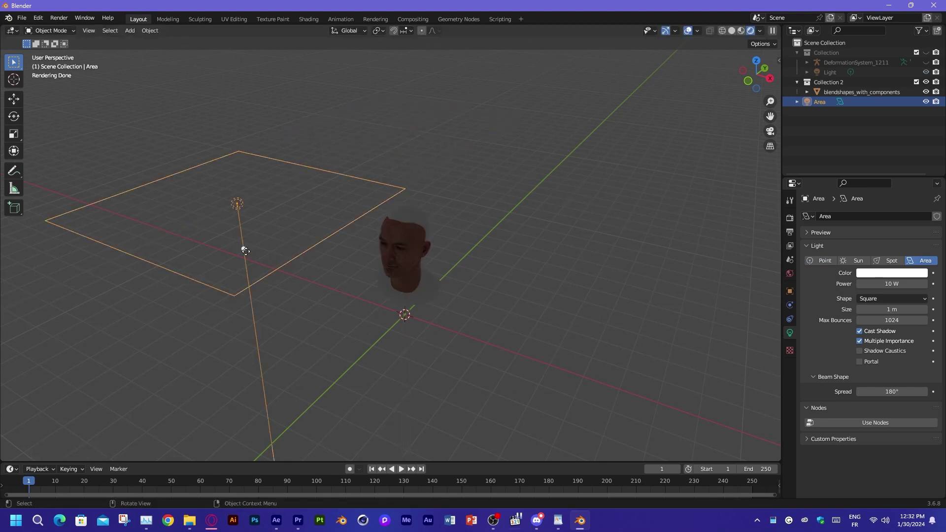
{"action": "key", "text": "x"}
{"action": "key", "text": "r"}
{"action": "left_click", "coordinate": [344, 205]}
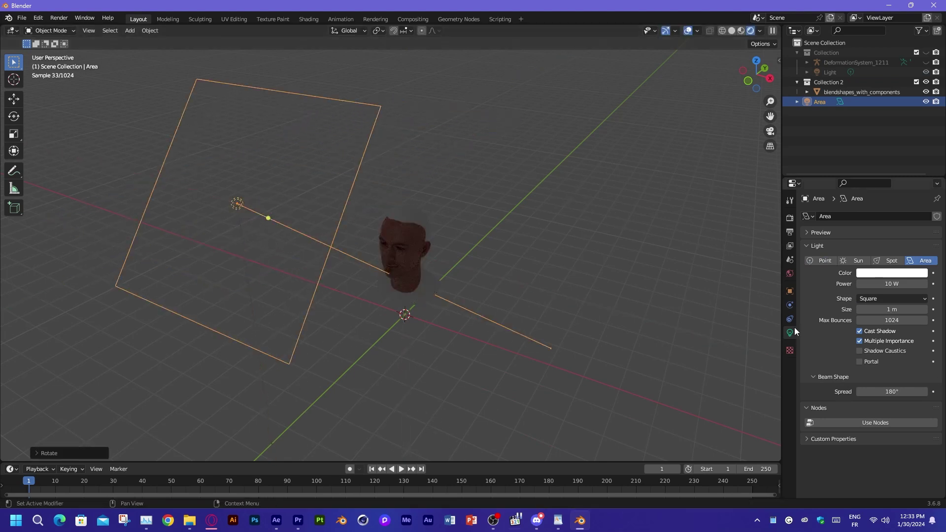
Set the area light's power to 1000 and select the head mesh
{"action": "left_click", "coordinate": [892, 284]}
{"action": "type", "text": "1000"}
{"action": "key", "text": "Return"}
{"action": "scroll", "coordinate": [324, 337], "scroll_direction": "up", "scroll_amount": 2}
{"action": "left_click", "coordinate": [390, 224]}
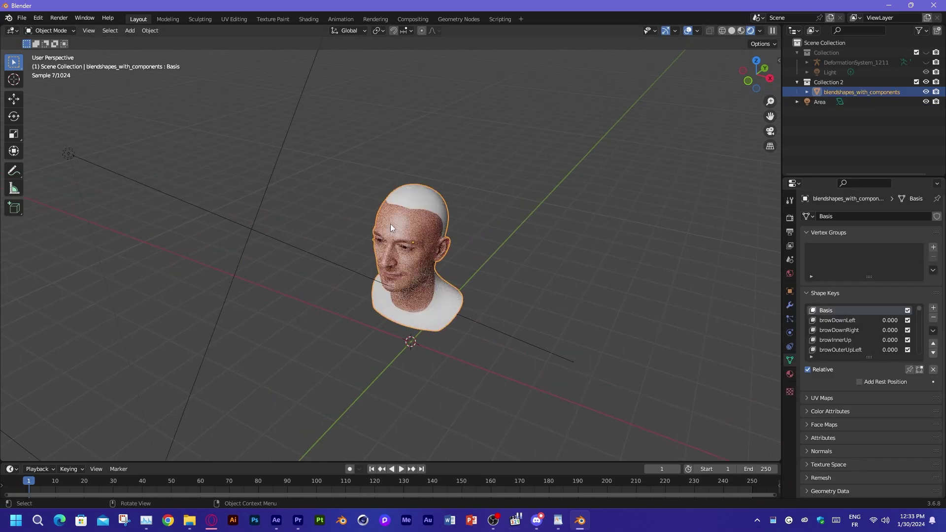
{"action": "scroll", "coordinate": [445, 234], "scroll_direction": "up", "scroll_amount": 4}
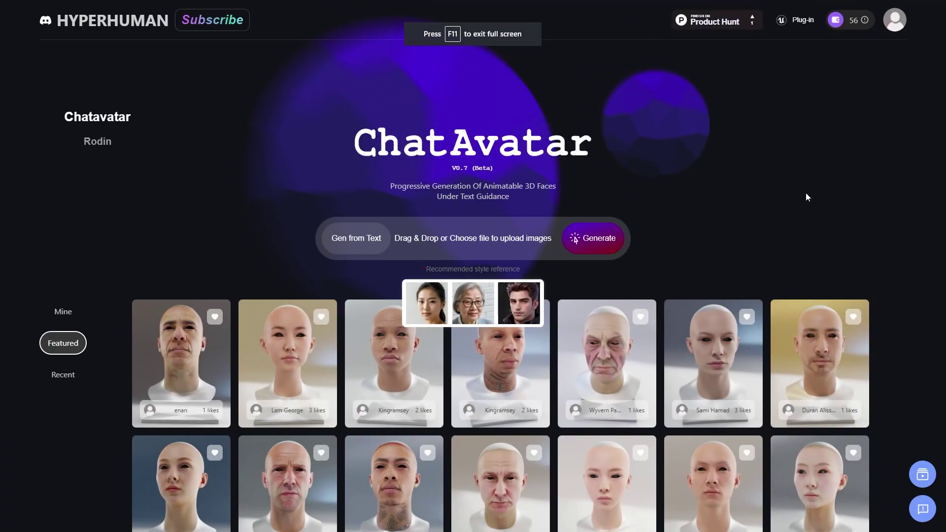
Pick the portrait image from the Open dialog and upload it for Image-to-3D
{"action": "left_click", "coordinate": [481, 237]}
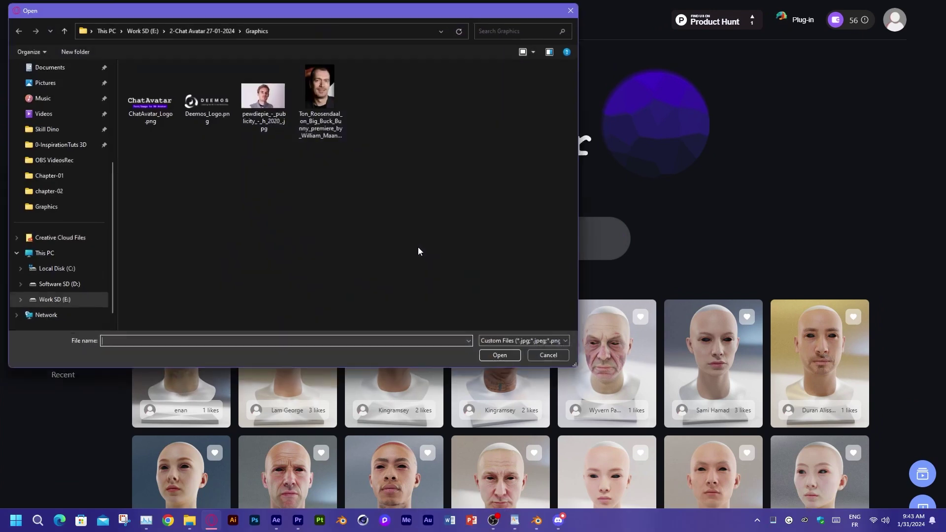
{"action": "left_click", "coordinate": [263, 96]}
{"action": "left_click", "coordinate": [500, 355]}
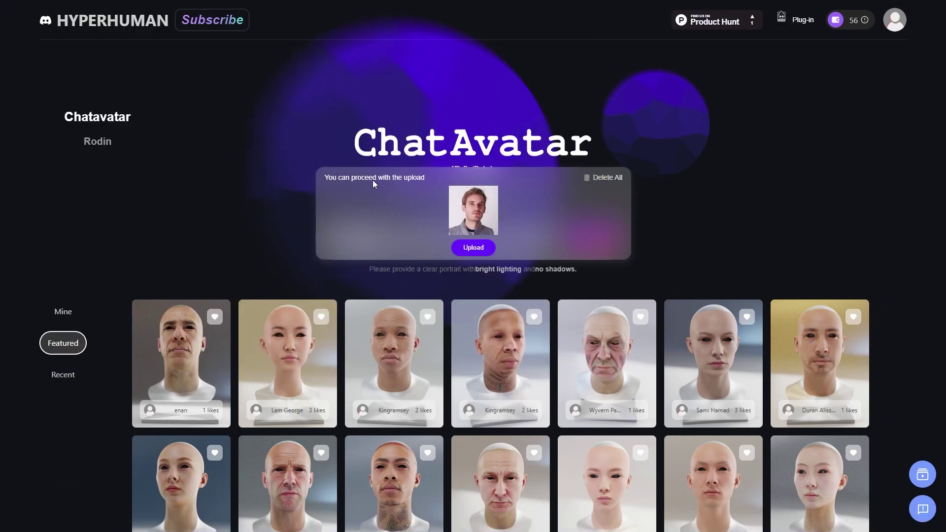
{"action": "left_click", "coordinate": [467, 249]}
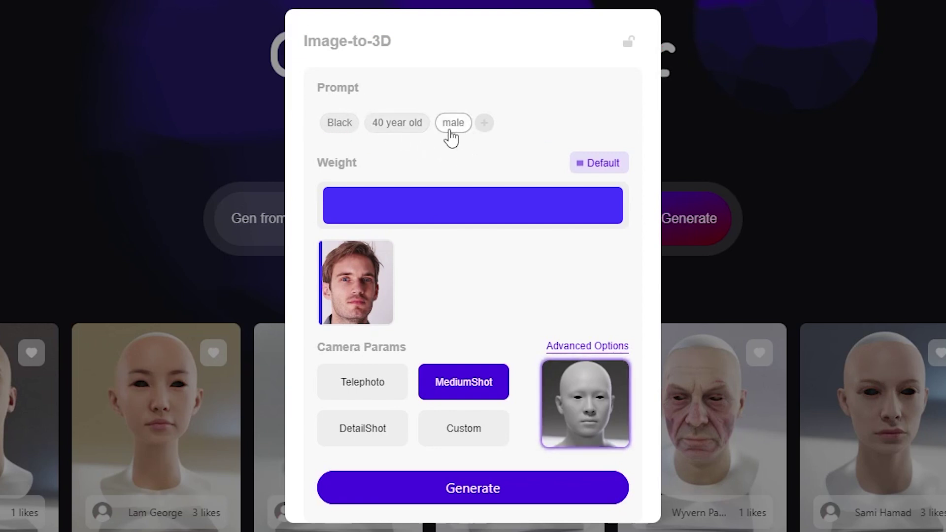
Add a 'facial hair' prompt tag and begin another tag
{"action": "left_click", "coordinate": [484, 125]}
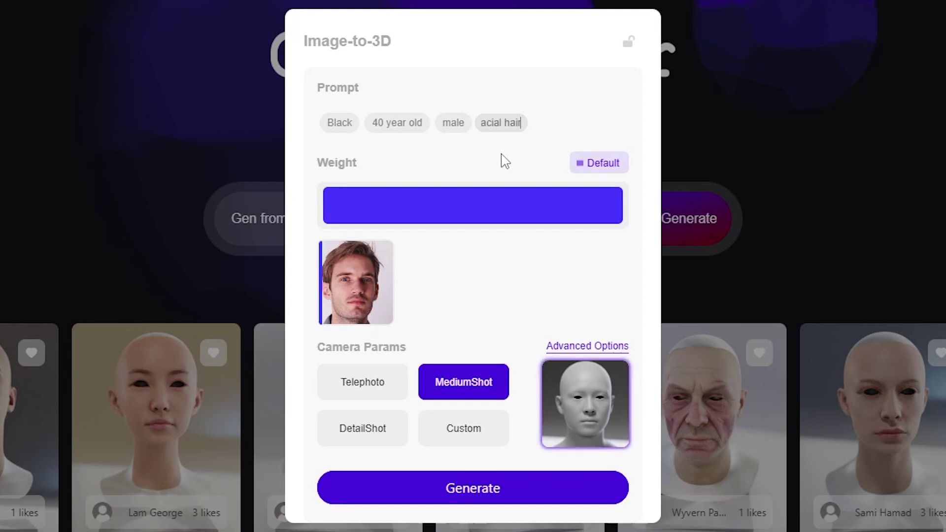
{"action": "type", "text": "facial hair"}
{"action": "key", "text": "Return"}
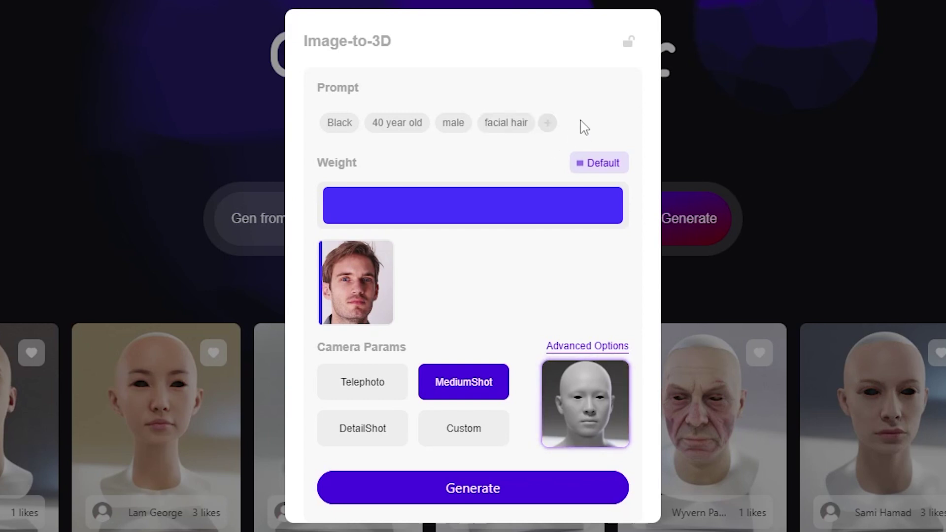
{"action": "left_click", "coordinate": [548, 124]}
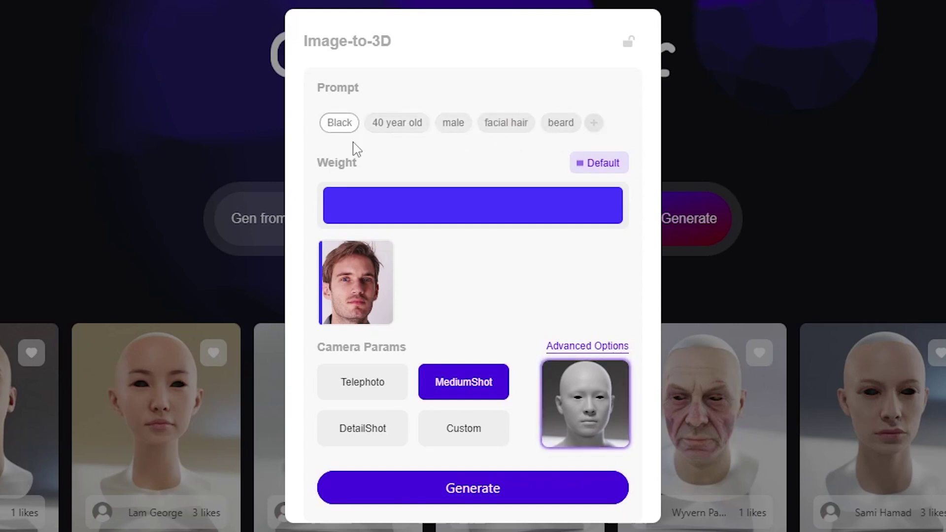
{"action": "scroll", "coordinate": [606, 205], "scroll_direction": "down", "scroll_amount": 2}
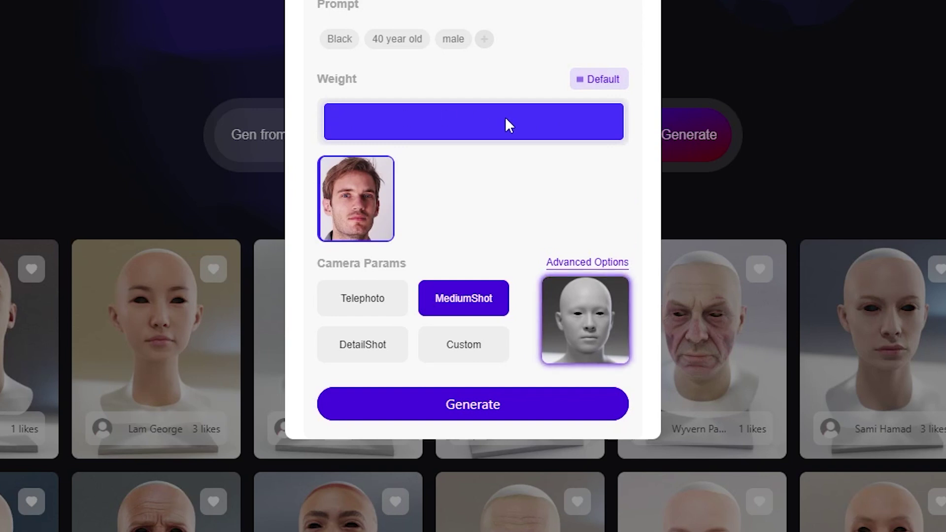
{"action": "left_click", "coordinate": [383, 295]}
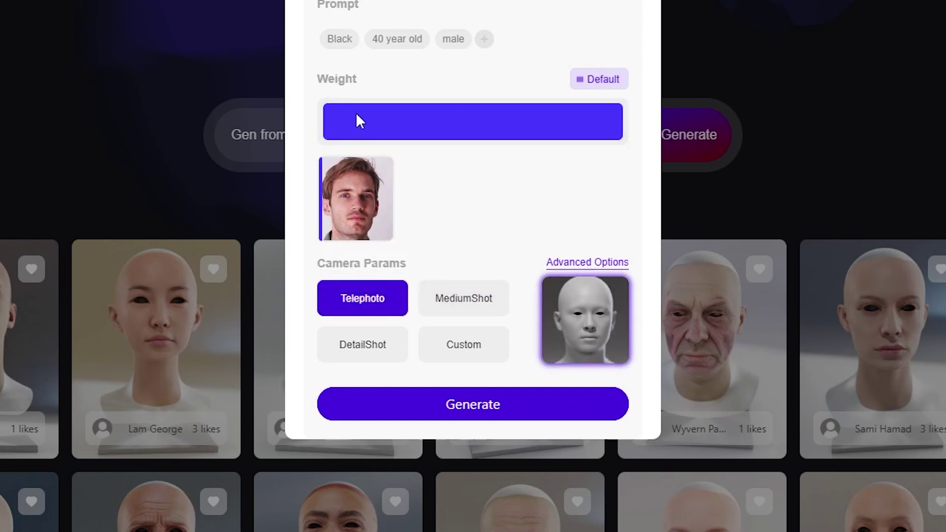
{"action": "left_click", "coordinate": [357, 346]}
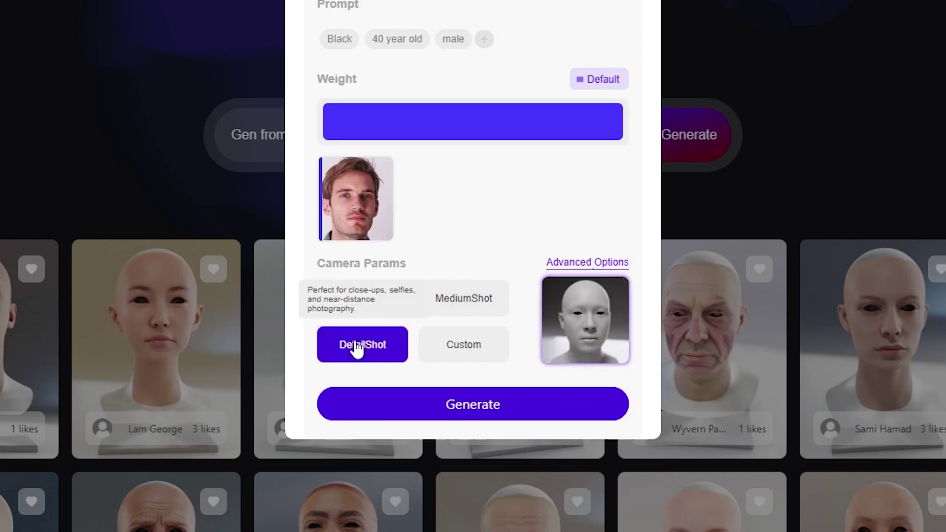
{"action": "left_click", "coordinate": [442, 352]}
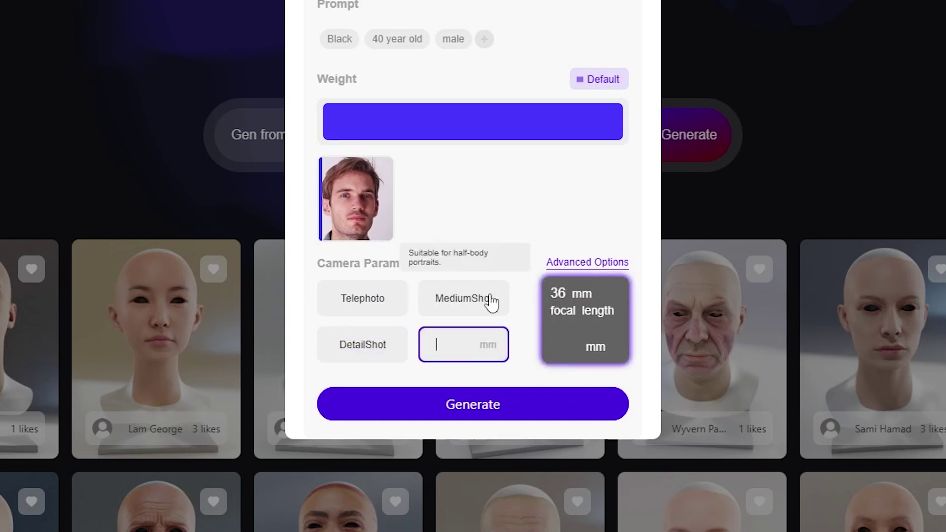
{"action": "left_click", "coordinate": [480, 301]}
{"action": "left_click", "coordinate": [387, 291]}
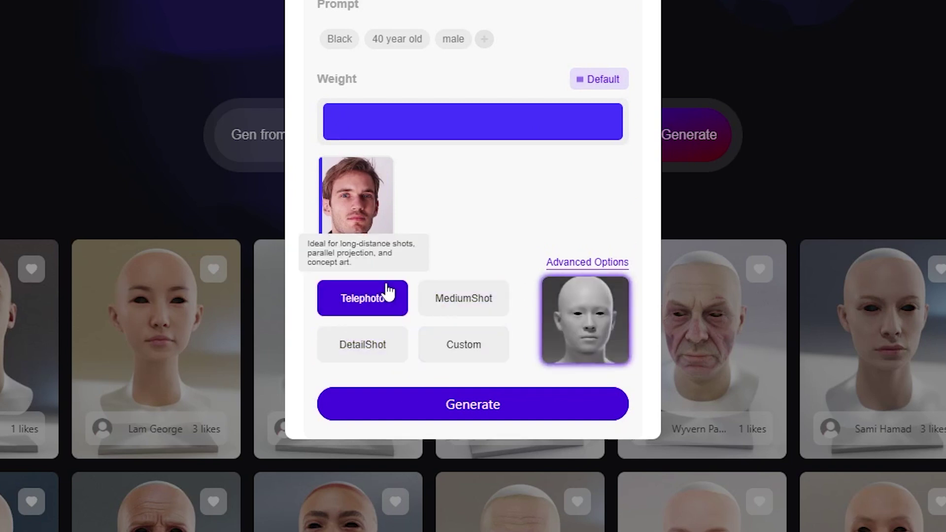
{"action": "left_click", "coordinate": [371, 340]}
{"action": "left_click", "coordinate": [444, 296]}
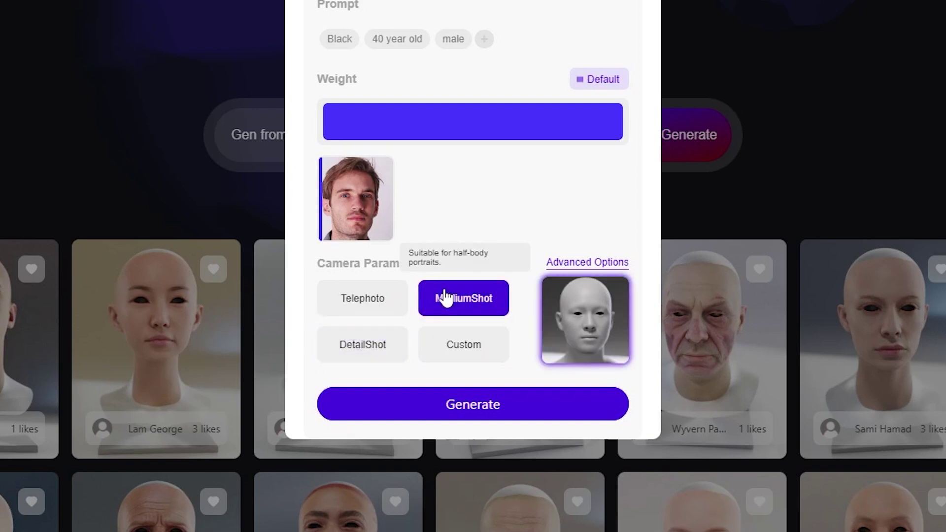
{"action": "left_click", "coordinate": [585, 321]}
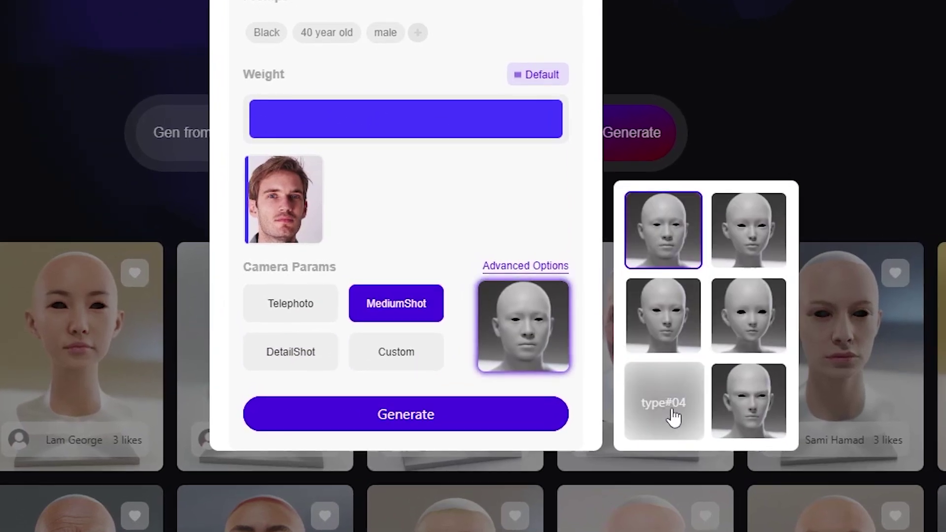
{"action": "left_click", "coordinate": [525, 266]}
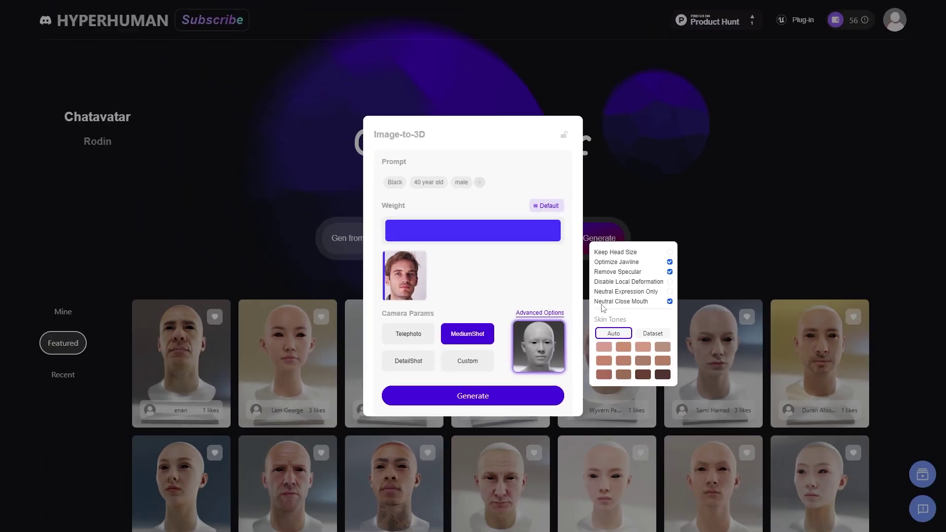
{"action": "left_click", "coordinate": [398, 425]}
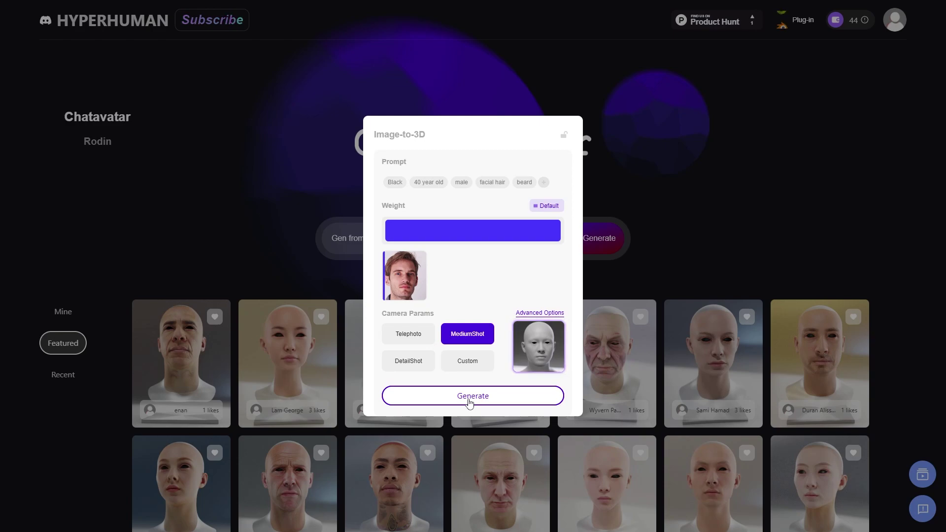
Generate the photo-based face and start packing it at 4K in Default format
{"action": "left_click", "coordinate": [470, 396]}
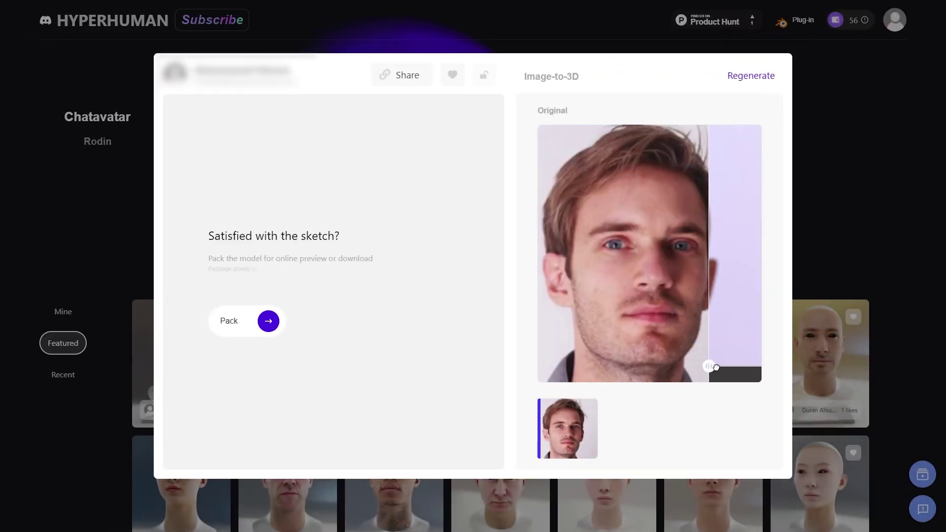
{"action": "left_click_drag", "start_coordinate": [716, 368], "coordinate": [743, 365]}
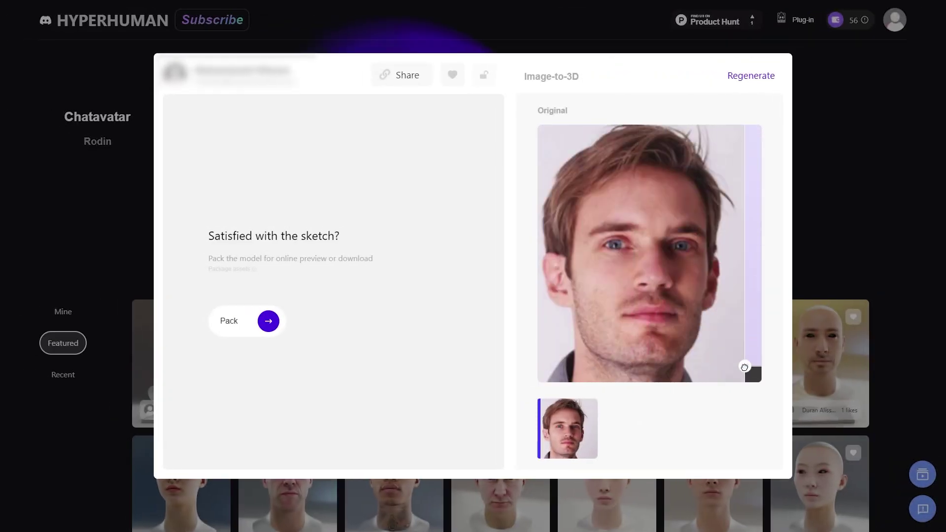
{"action": "left_click", "coordinate": [279, 330]}
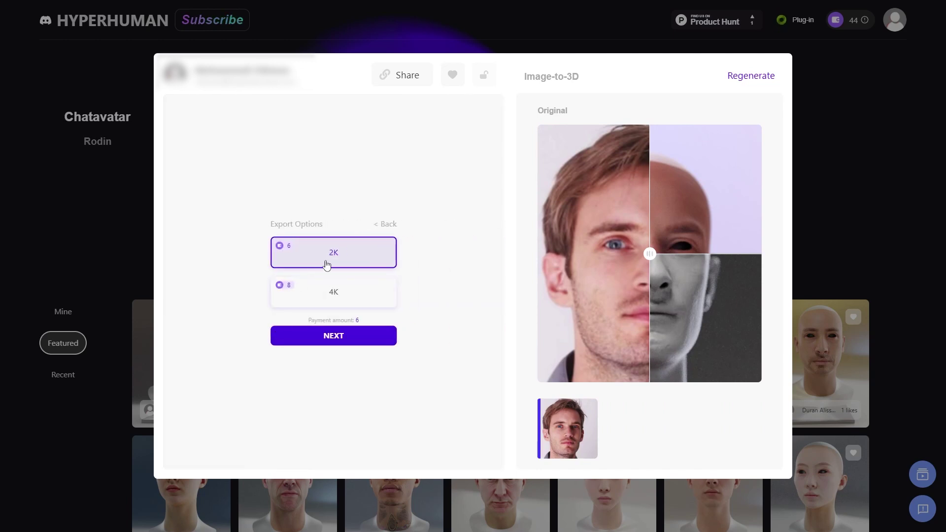
{"action": "left_click", "coordinate": [328, 289]}
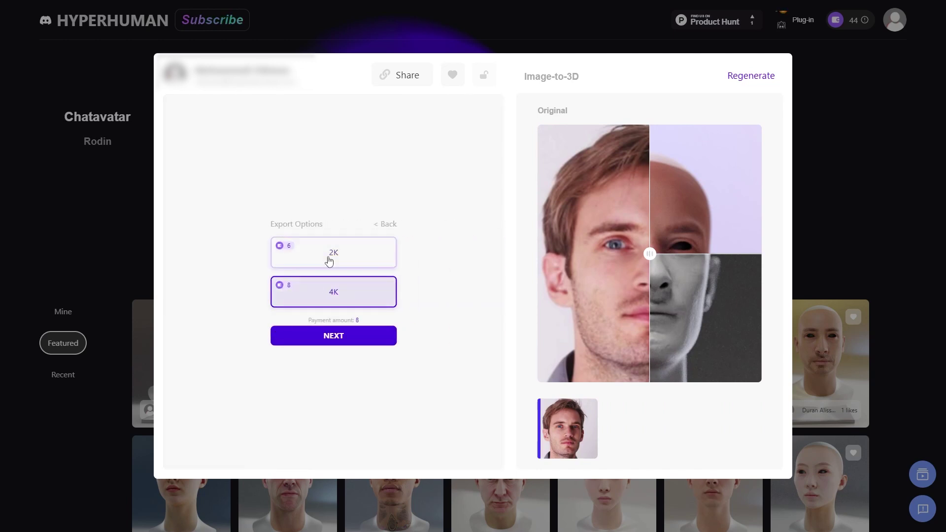
{"action": "left_click", "coordinate": [334, 336]}
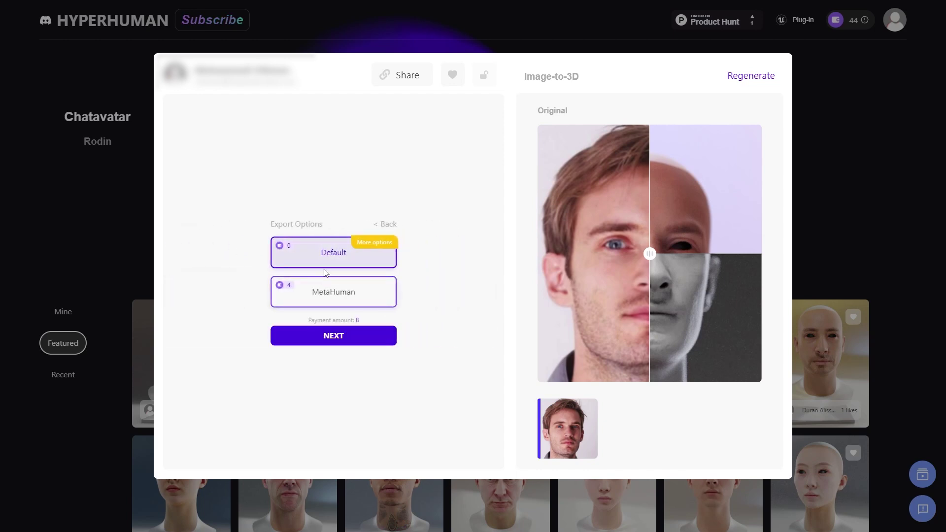
{"action": "left_click", "coordinate": [369, 336]}
Include Rigged Body, Eye & Teeth, Expression BlendShapes and Back head Textures in the export
{"action": "left_click", "coordinate": [321, 224]}
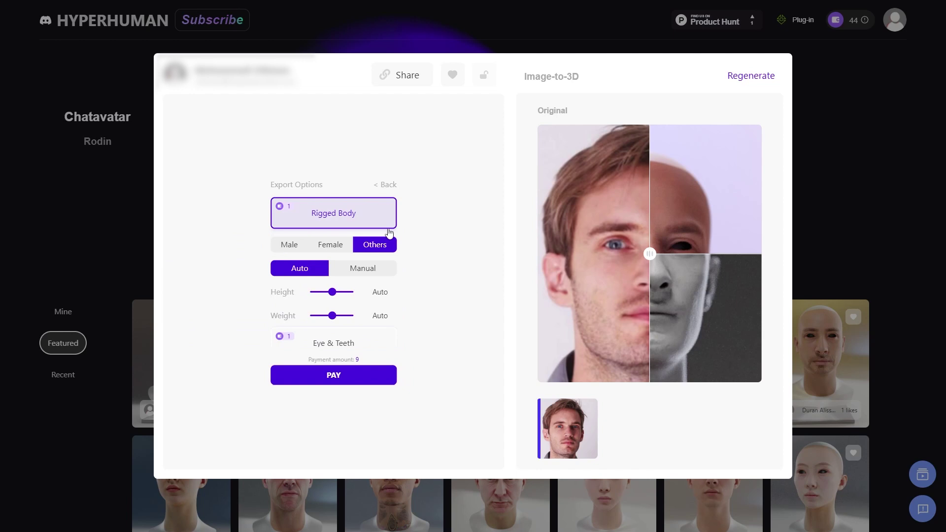
{"action": "left_click", "coordinate": [338, 224]}
{"action": "left_click", "coordinate": [330, 257]}
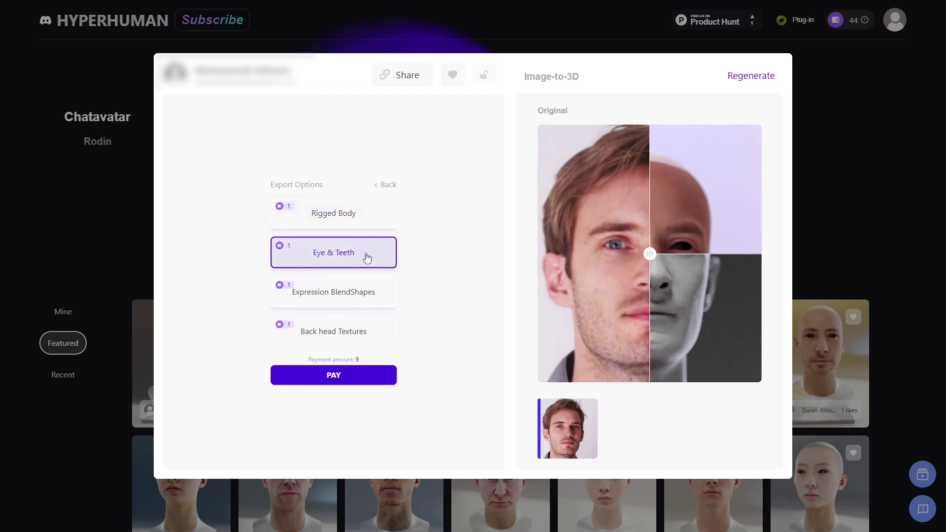
{"action": "left_click", "coordinate": [306, 291]}
{"action": "left_click", "coordinate": [365, 327]}
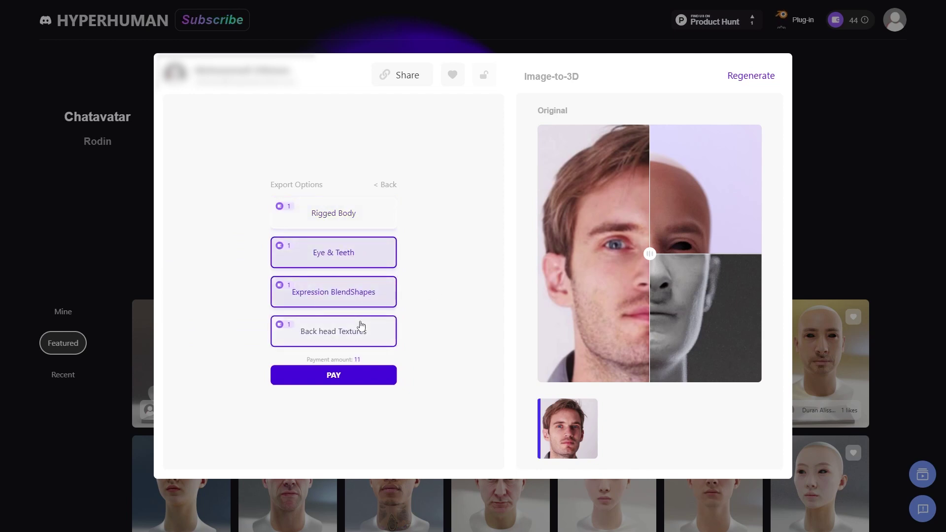
{"action": "left_click", "coordinate": [308, 221]}
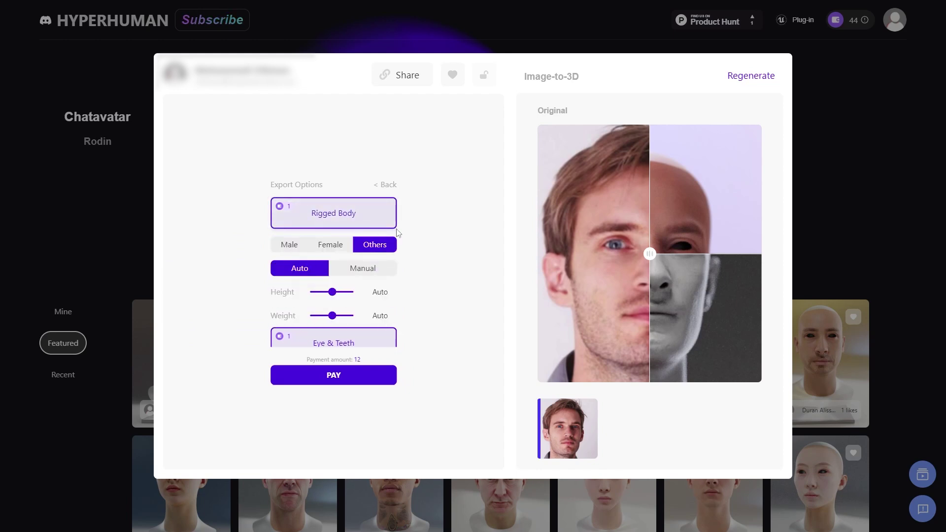
{"action": "scroll", "coordinate": [376, 246], "scroll_direction": "down", "scroll_amount": 2}
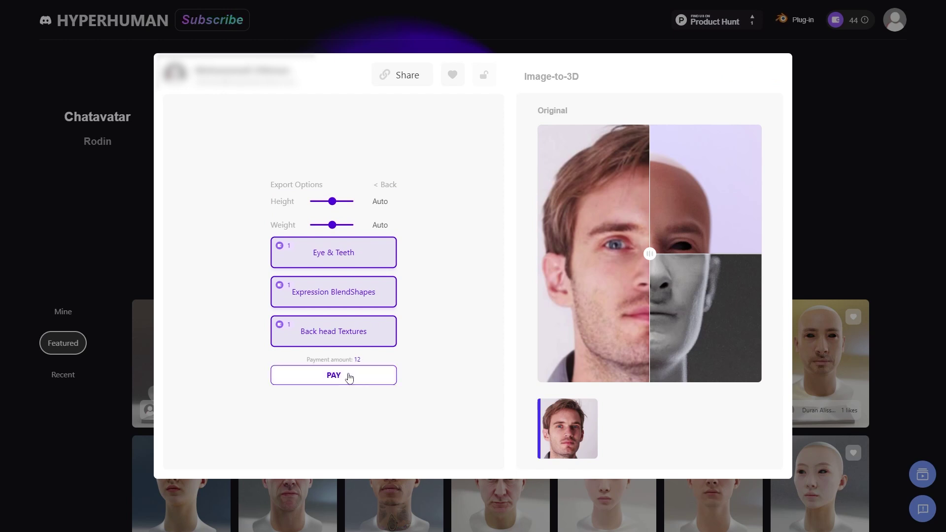
Pay for the export, rotate the textured head, and follow the 'mine' link
{"action": "left_click", "coordinate": [349, 377]}
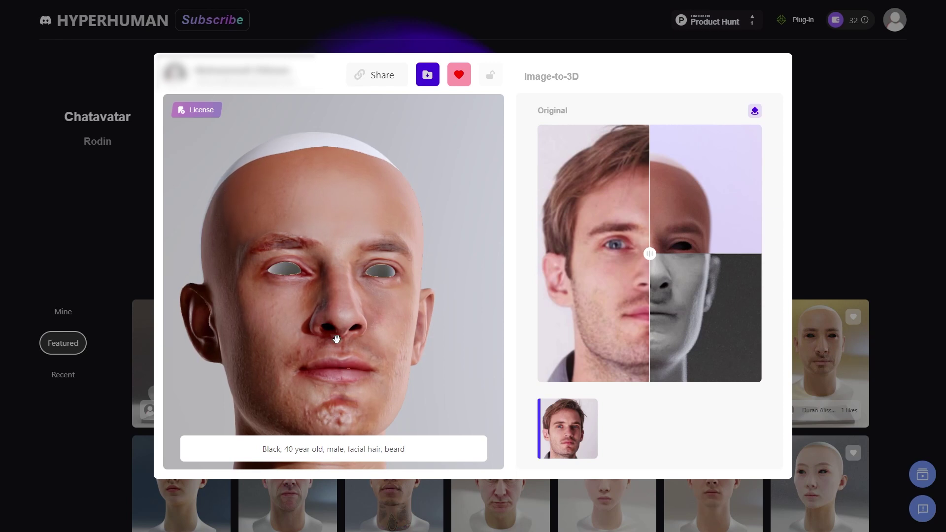
{"action": "left_click_drag", "start_coordinate": [337, 335], "coordinate": [368, 227]}
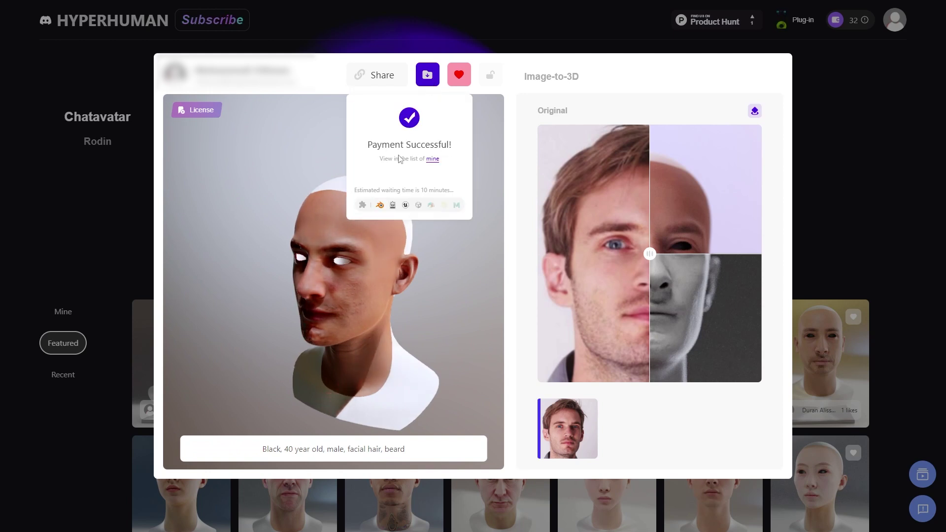
{"action": "left_click", "coordinate": [434, 159]}
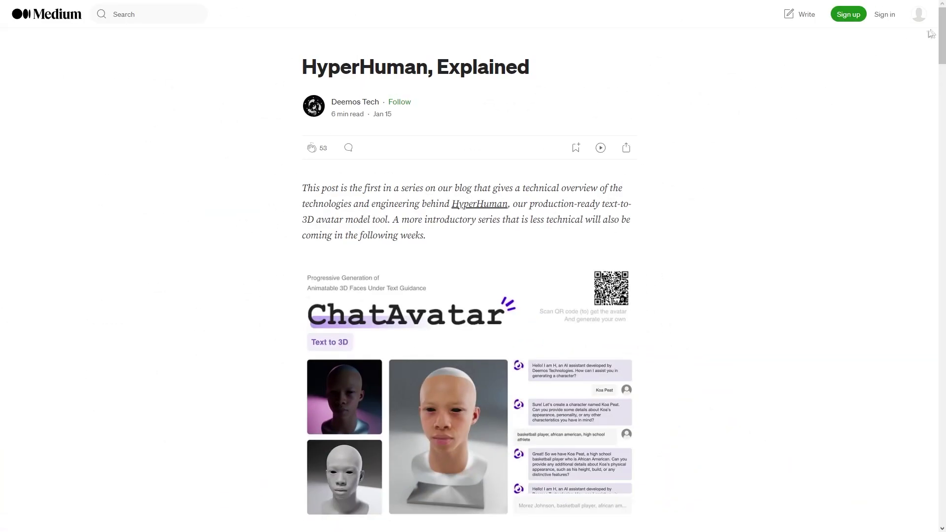
Scroll down through the 'HyperHuman, Explained' article past its ChatAvatar illustration
{"action": "scroll", "coordinate": [474, 266], "scroll_direction": "down", "scroll_amount": 2}
{"action": "scroll", "coordinate": [934, 45], "scroll_direction": "down", "scroll_amount": 8}
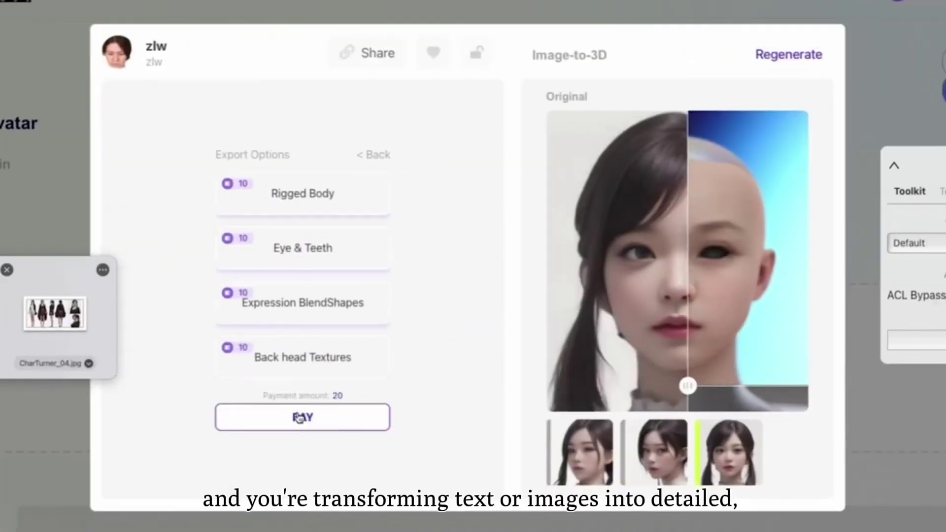
Pay for the add-ons, then describe a particularly athletic person, add 'youthful' and generate heads
{"action": "left_click", "coordinate": [298, 414]}
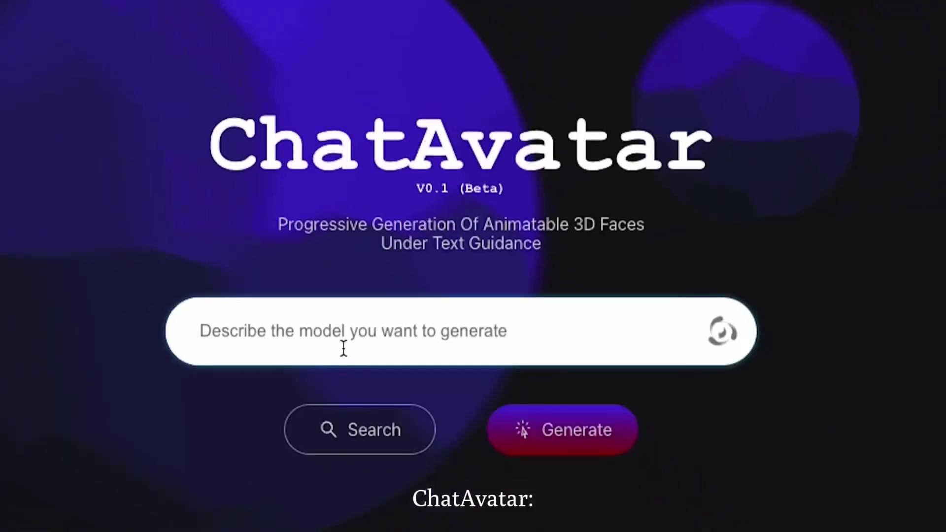
{"action": "type", "text": "I would like to generate a person who looks particularly athletic."}
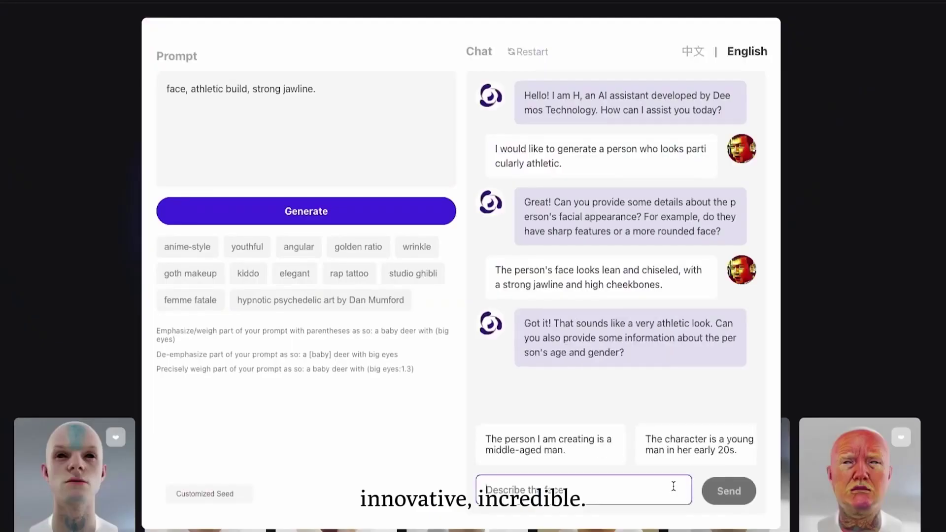
{"action": "type", "text": "looks "}
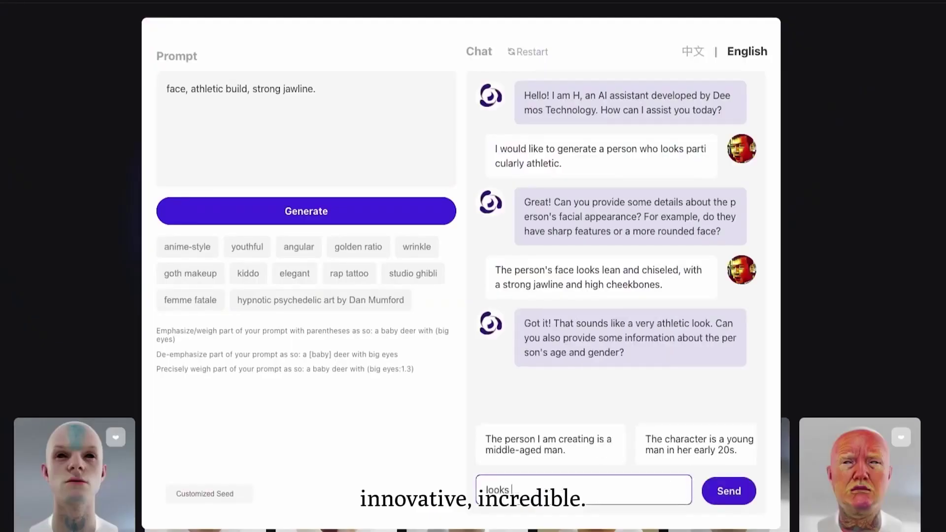
{"action": "type", "text": "like putin"}
{"action": "key", "text": "Return"}
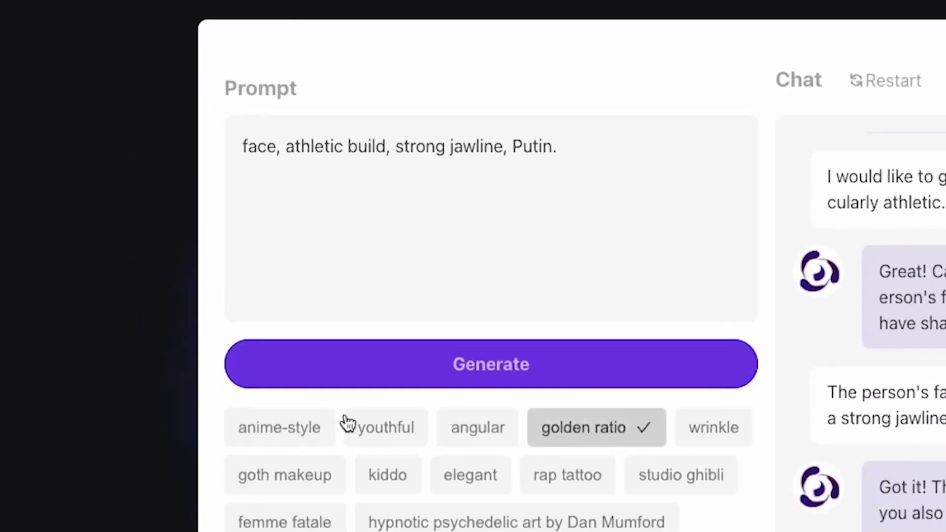
{"action": "left_click", "coordinate": [347, 423]}
{"action": "left_click", "coordinate": [523, 371]}
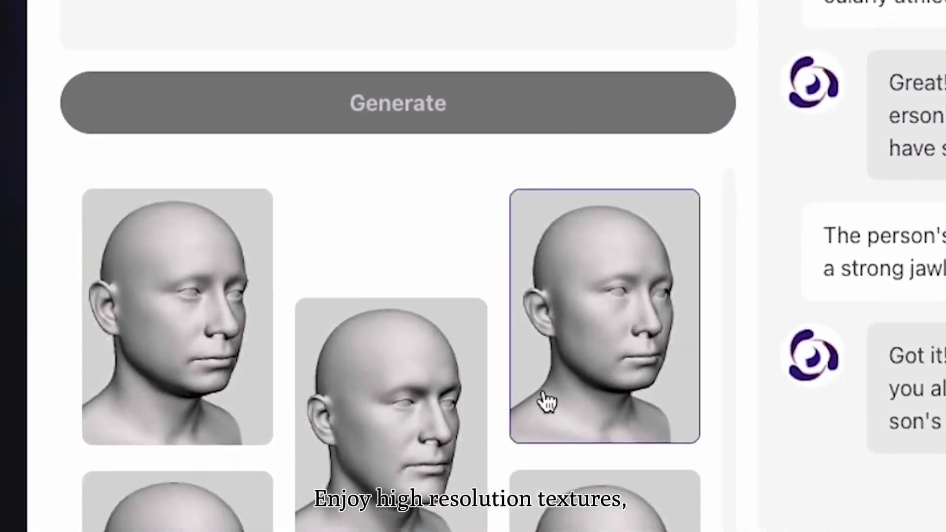